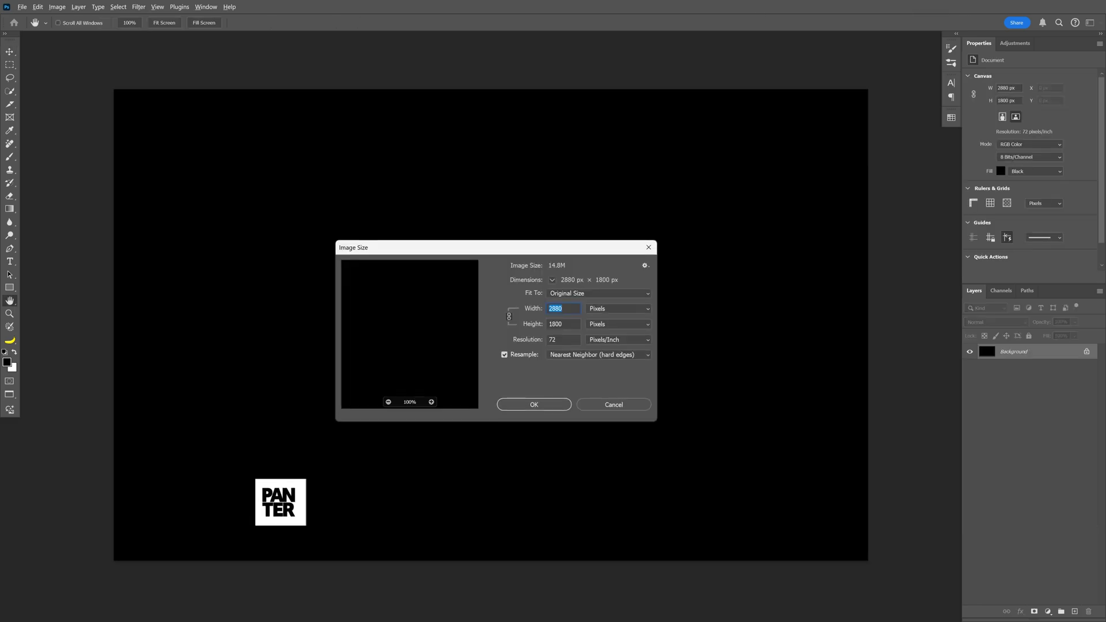
# - Dismiss Image Size, choose the Rectangle tool and make white the foreground colour
pyautogui.press('Return')
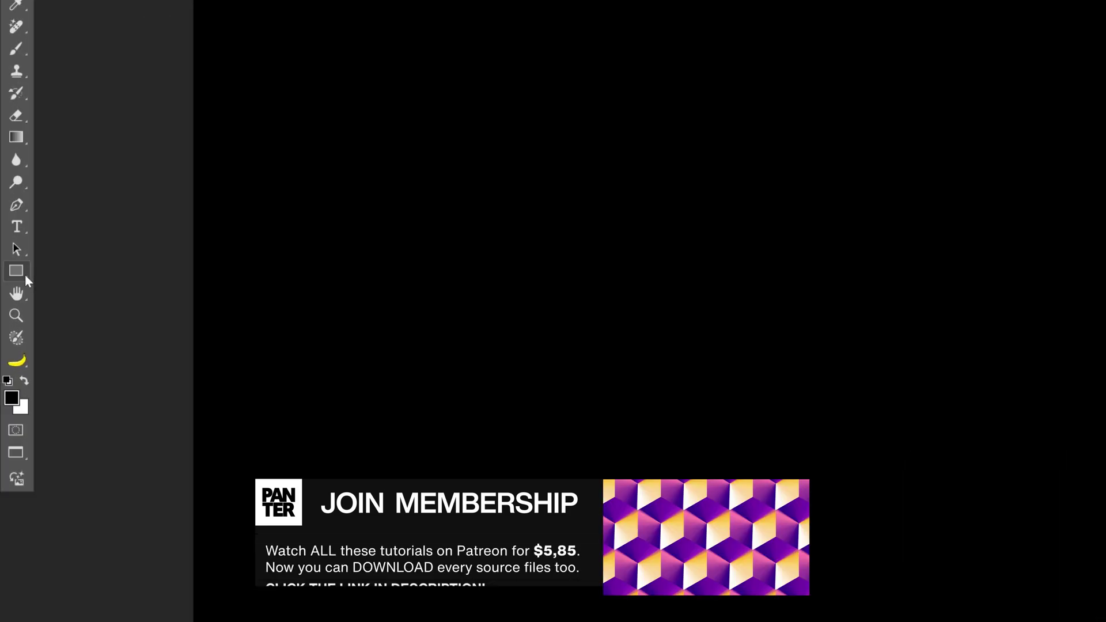
pyautogui.click(12, 288)
pyautogui.click(24, 380)
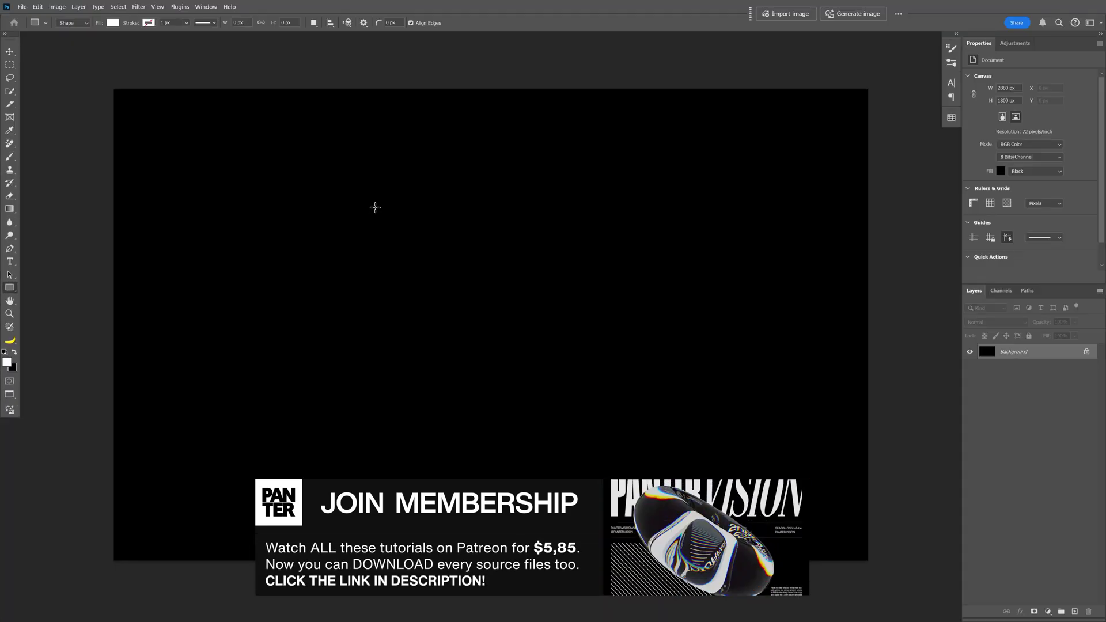
# - Draw a centred square and fill it with a reversed black-to-white gradient at -134°
pyautogui.moveTo(359, 224); pyautogui.dragTo(717, 448)
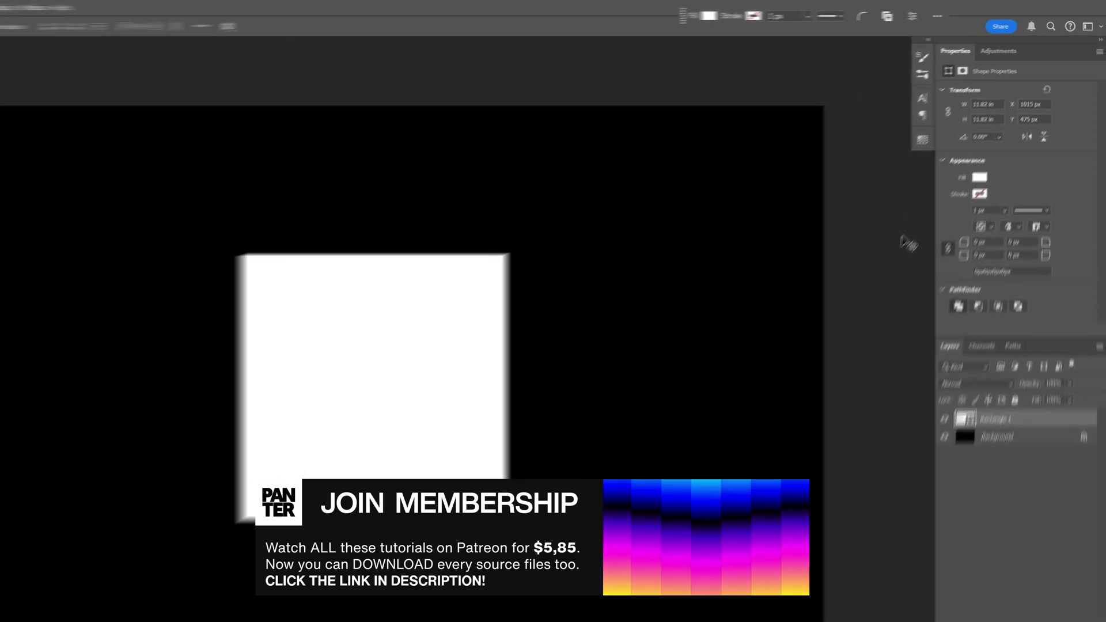
pyautogui.click(999, 165)
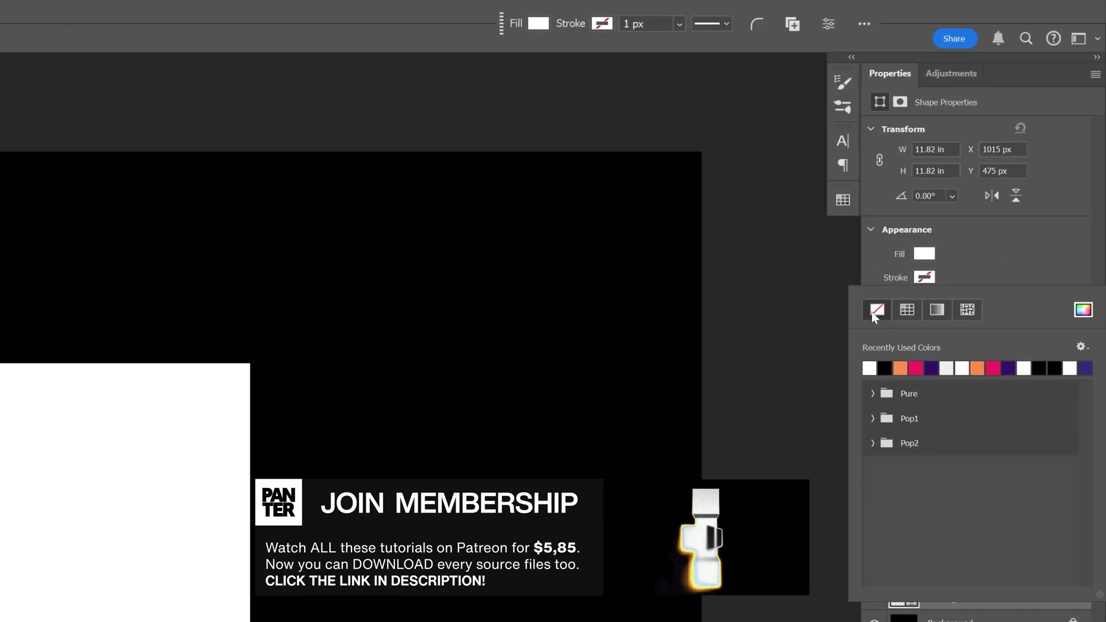
pyautogui.click(928, 253)
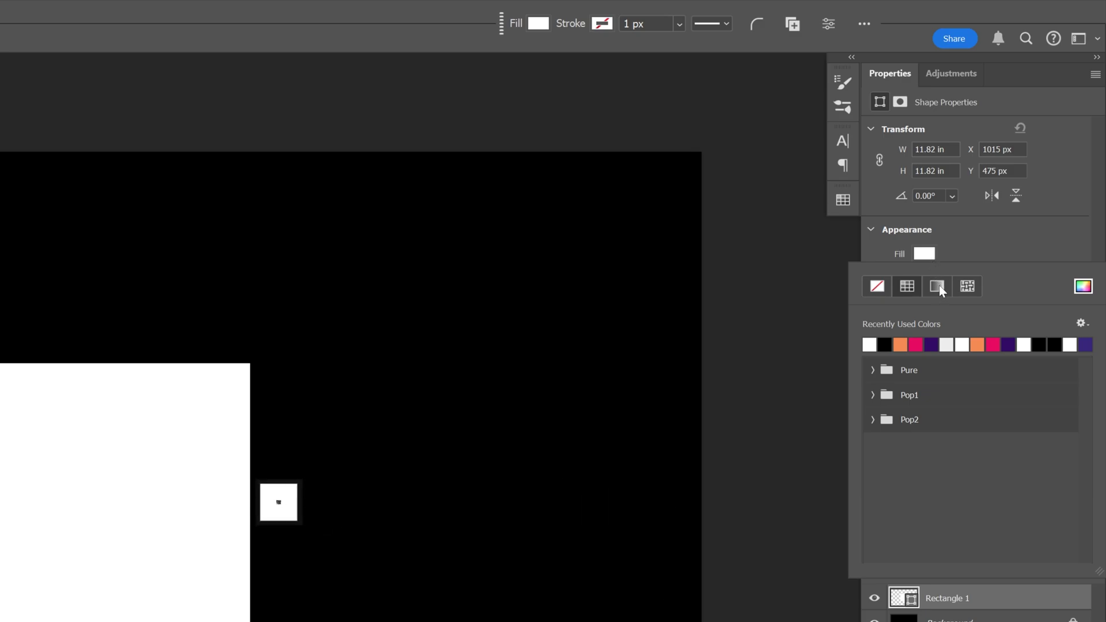
pyautogui.click(939, 285)
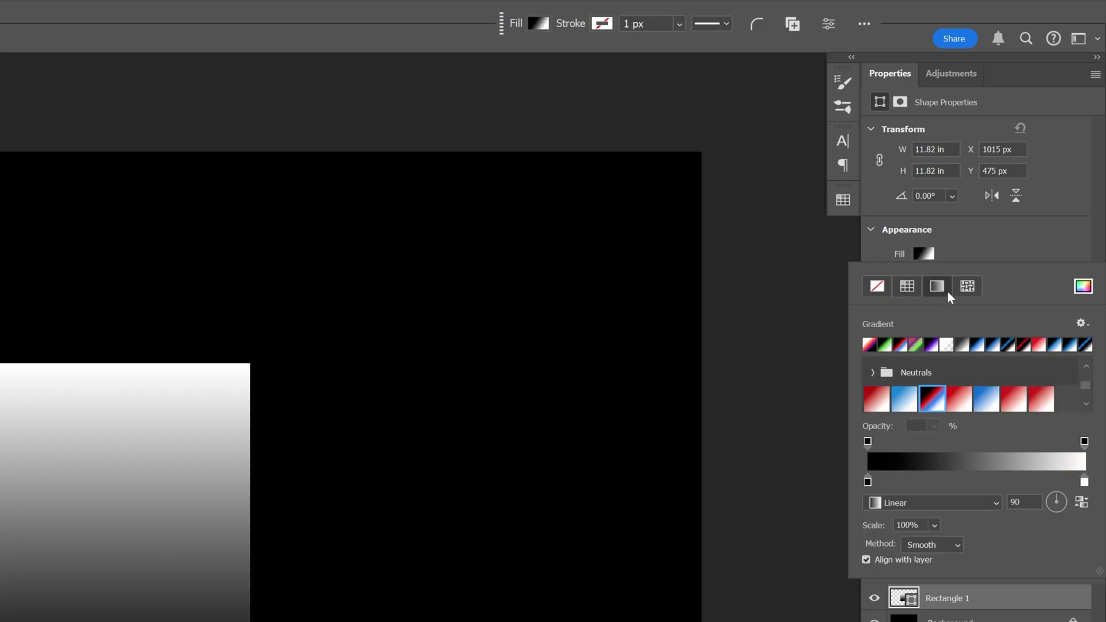
pyautogui.moveTo(1057, 503); pyautogui.dragTo(1054, 506)
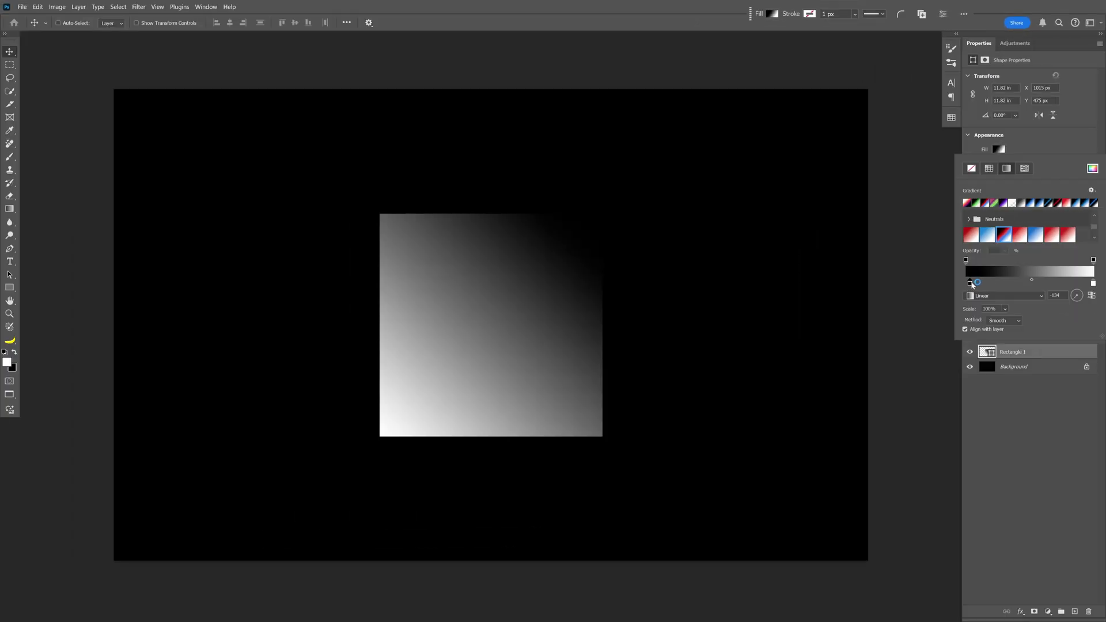
pyautogui.moveTo(972, 284)
pyautogui.mouseDown()
pyautogui.moveTo(983, 284)
pyautogui.moveTo(954, 282)
pyautogui.mouseUp()
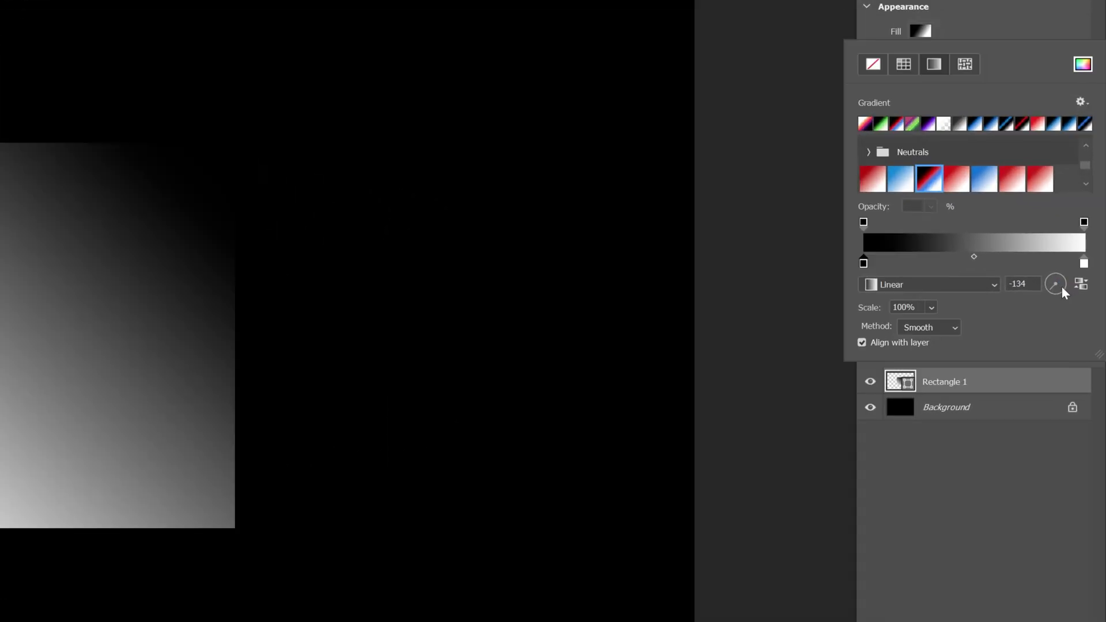
pyautogui.click(1082, 288)
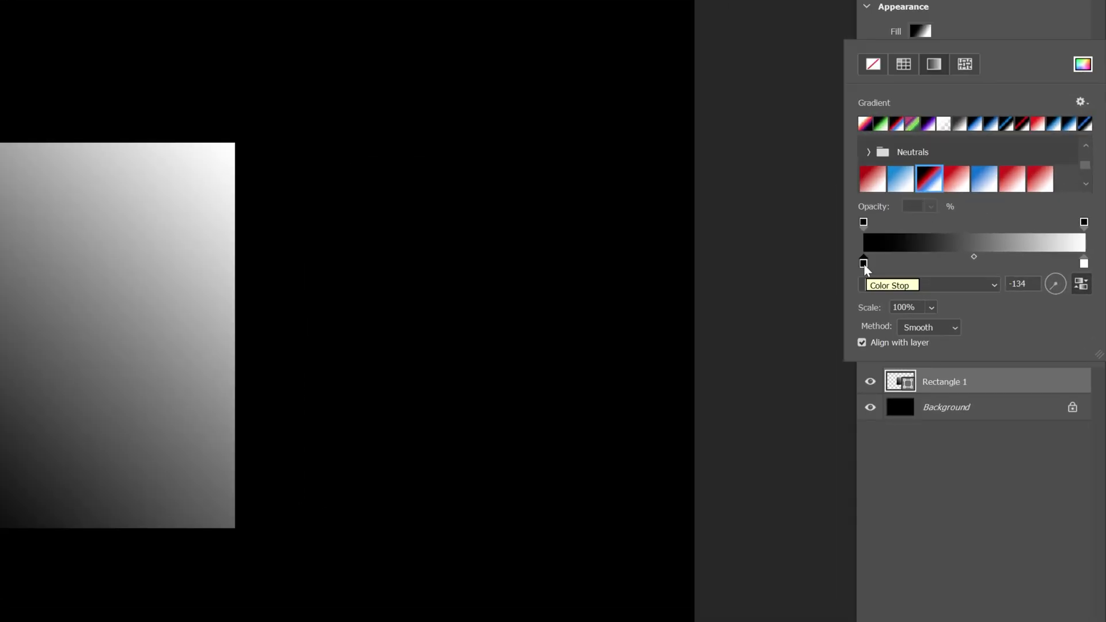
# - Set the gradient's dark end stop to deep purple (30157b)
pyautogui.moveTo(966, 284); pyautogui.dragTo(974, 284)
pyautogui.moveTo(880, 264); pyautogui.dragTo(887, 262)
pyautogui.doubleClick(886, 261)
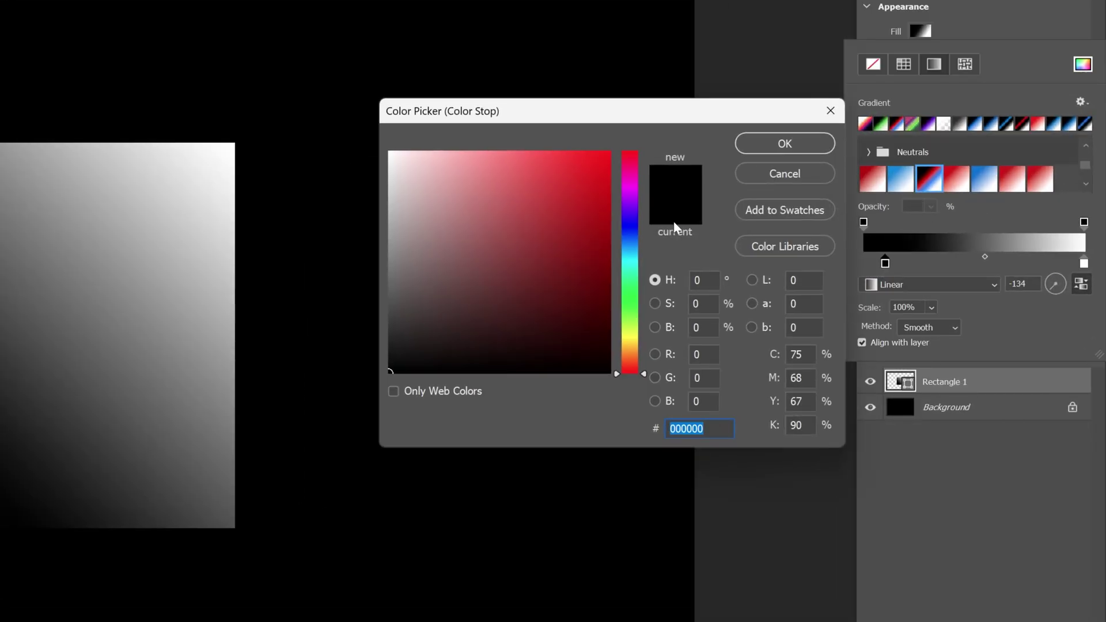
pyautogui.moveTo(629, 208)
pyautogui.mouseDown()
pyautogui.moveTo(571, 232)
pyautogui.moveTo(573, 265)
pyautogui.mouseUp()
pyautogui.moveTo(632, 211); pyautogui.dragTo(633, 217)
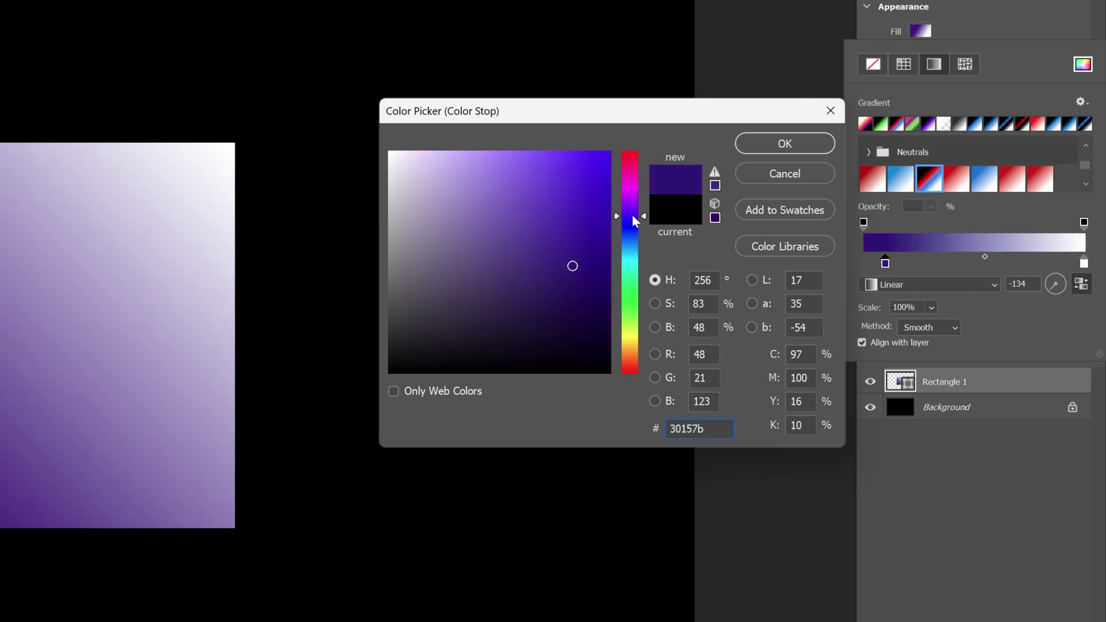
pyautogui.click(788, 142)
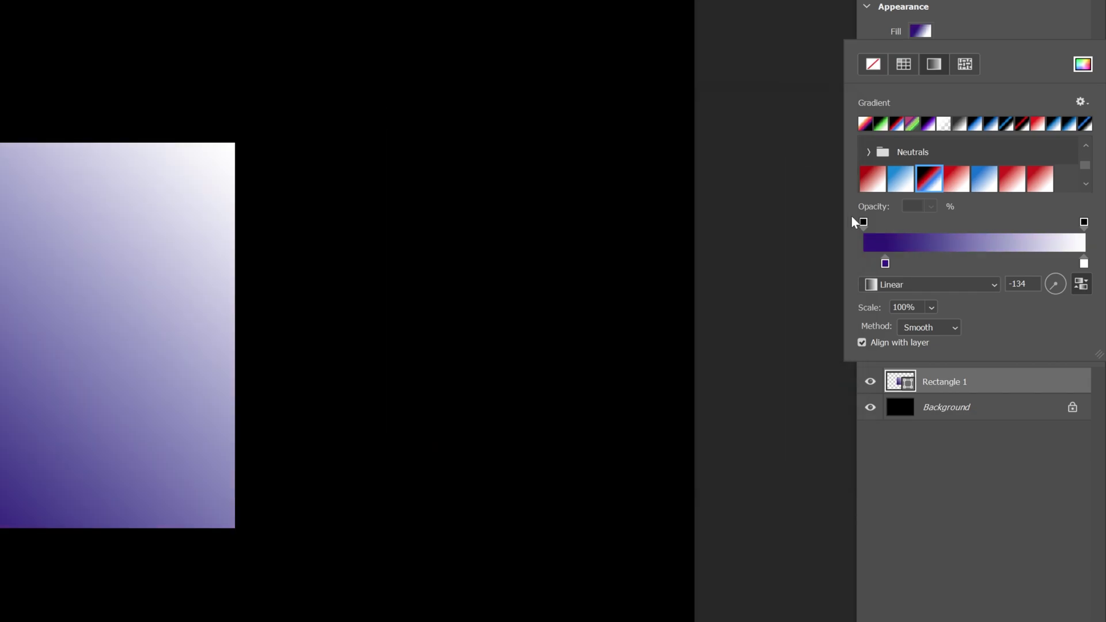
# - Add a mid-gradient stop coloured vivid pink (f42180)
pyautogui.click(975, 262)
pyautogui.doubleClick(975, 263)
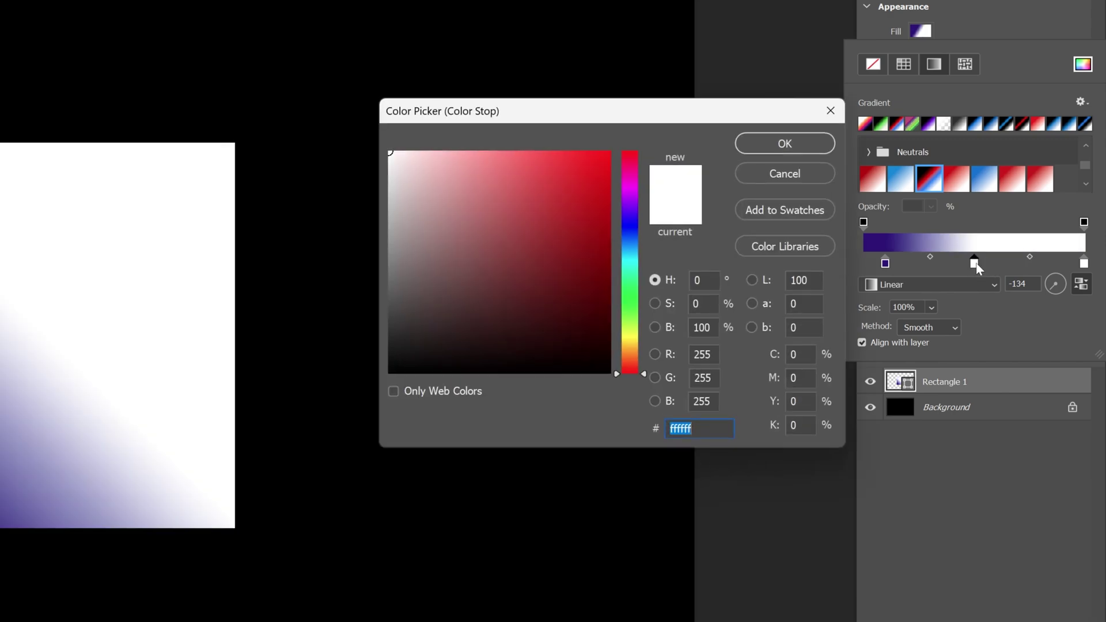
pyautogui.click(627, 168)
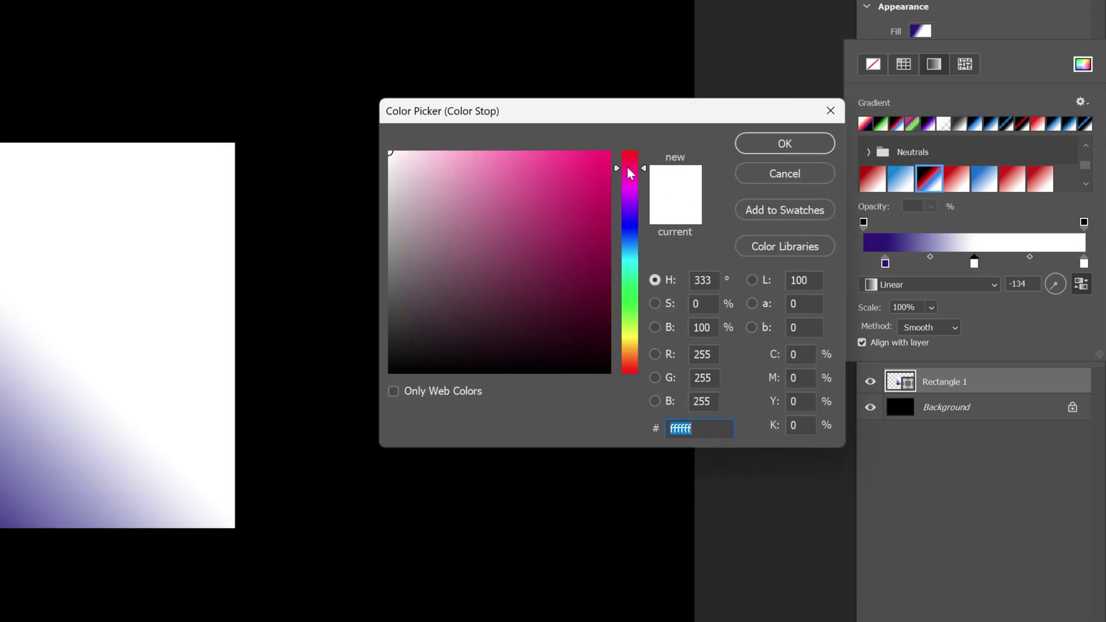
pyautogui.click(581, 160)
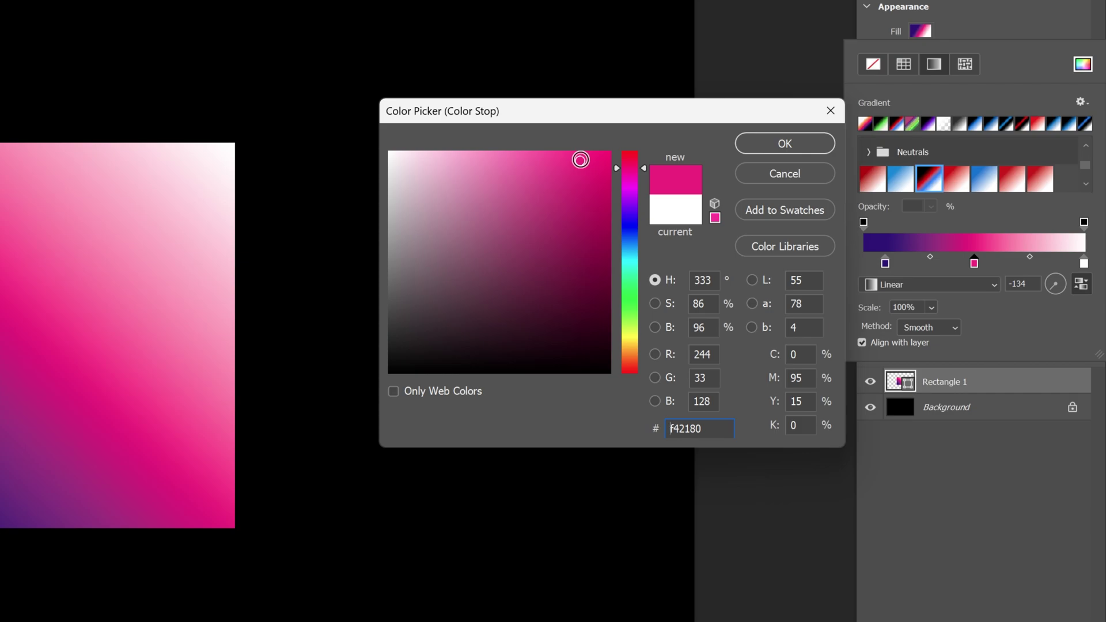
pyautogui.click(784, 144)
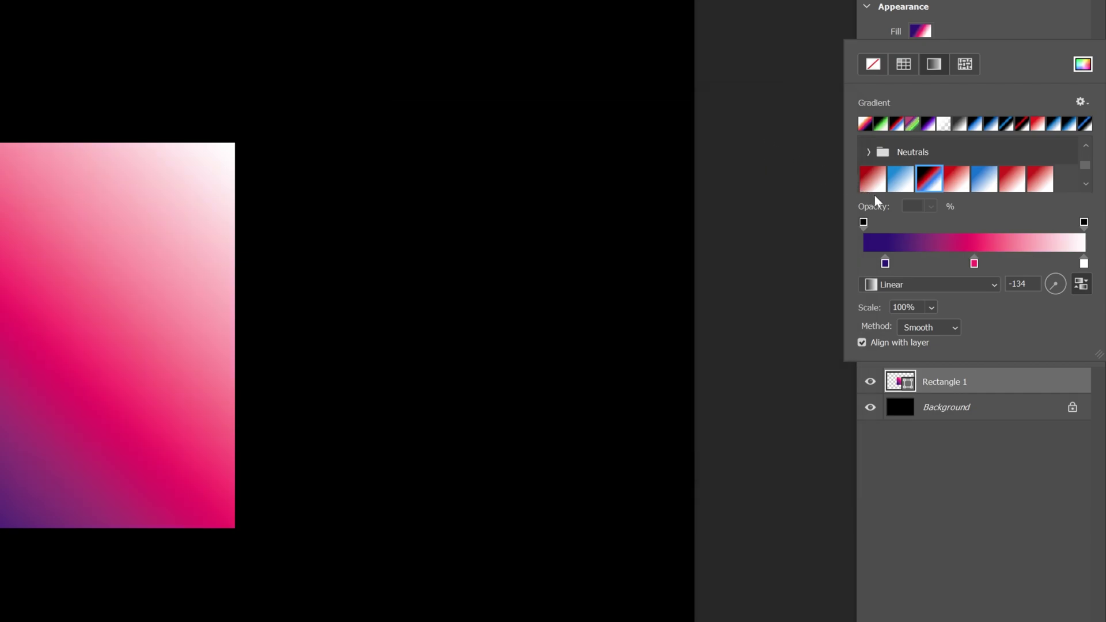
# - Add an orange stop (ff8e49) just after the pink stop
pyautogui.click(1026, 263)
pyautogui.moveTo(1026, 263); pyautogui.dragTo(1015, 263)
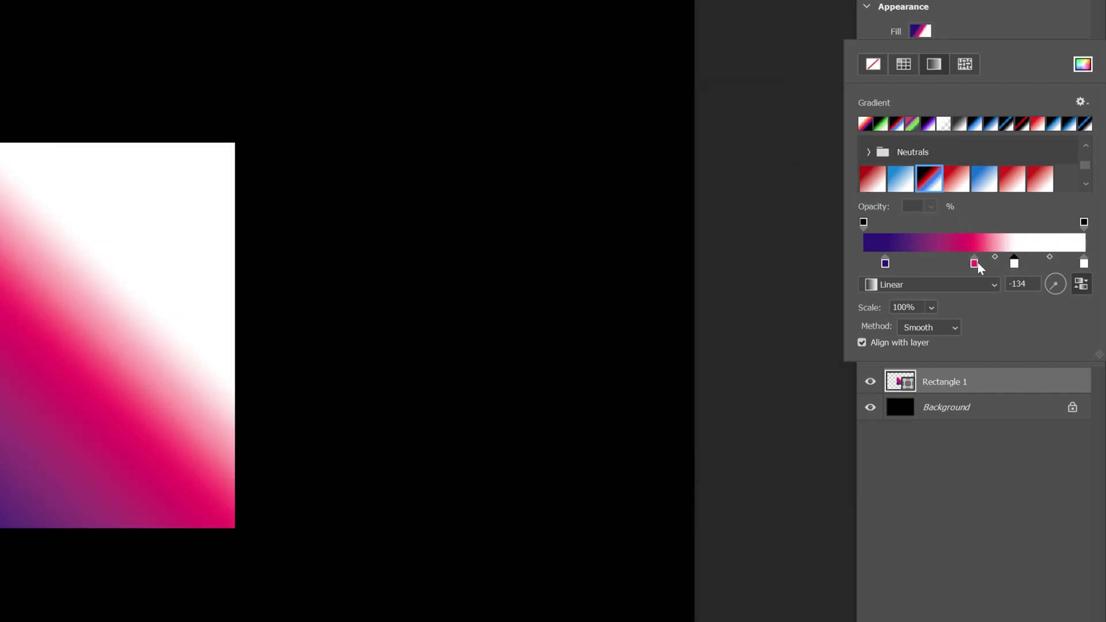
pyautogui.doubleClick(1008, 265)
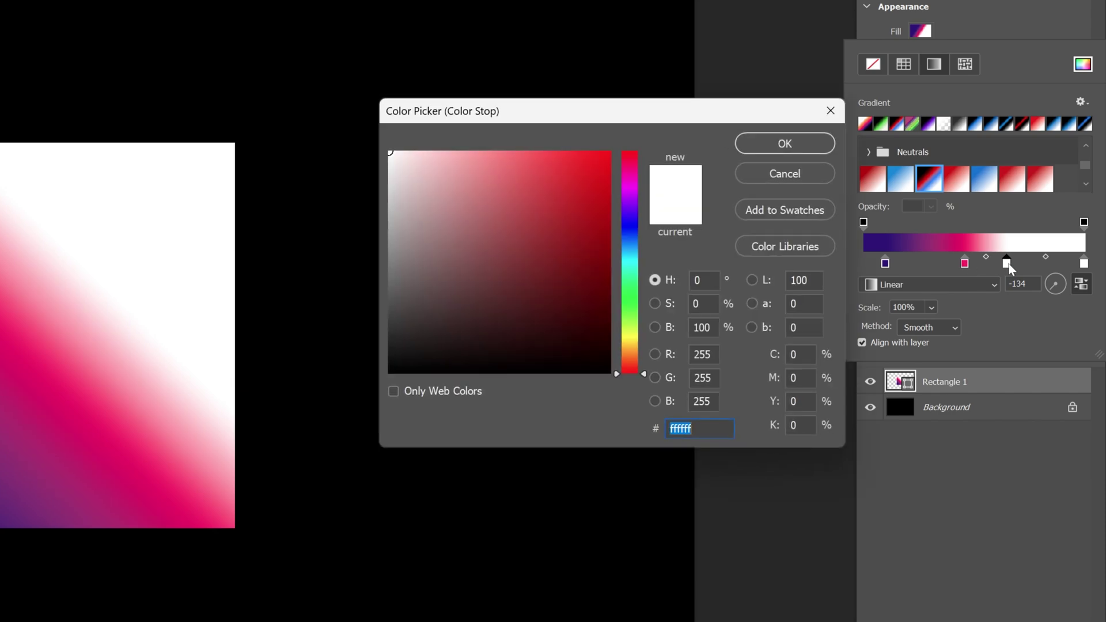
pyautogui.click(635, 354)
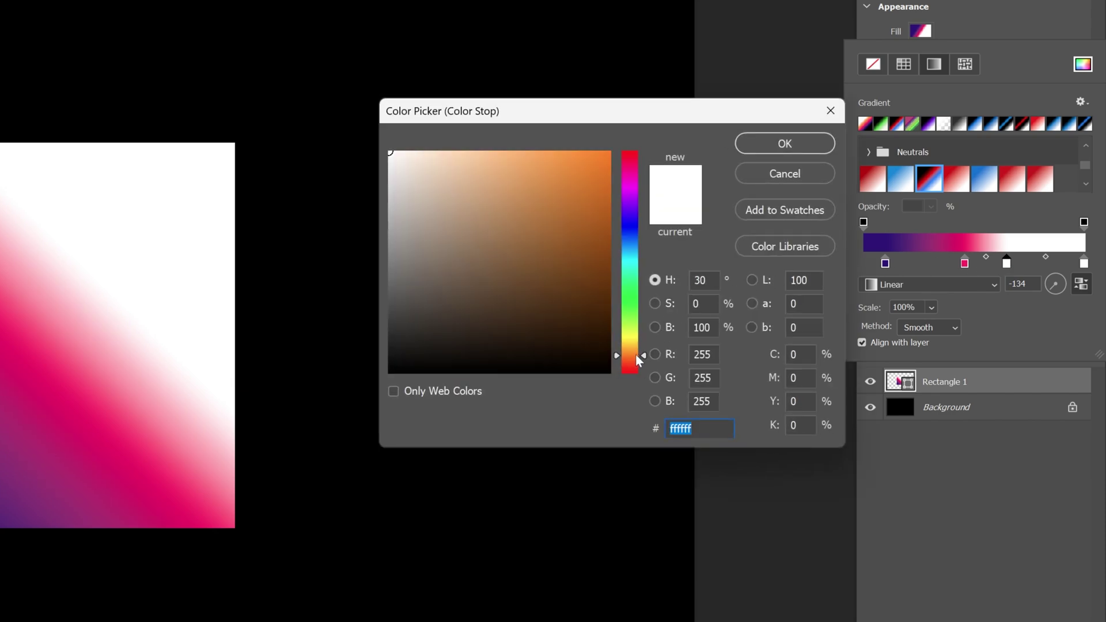
pyautogui.write('ff8e49')
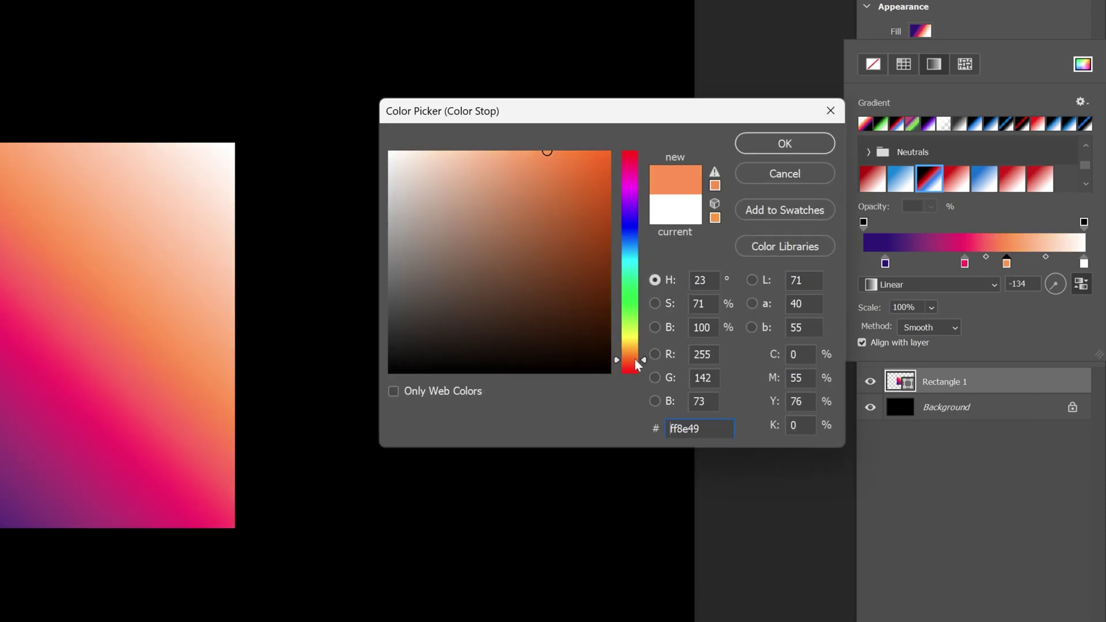
pyautogui.click(783, 147)
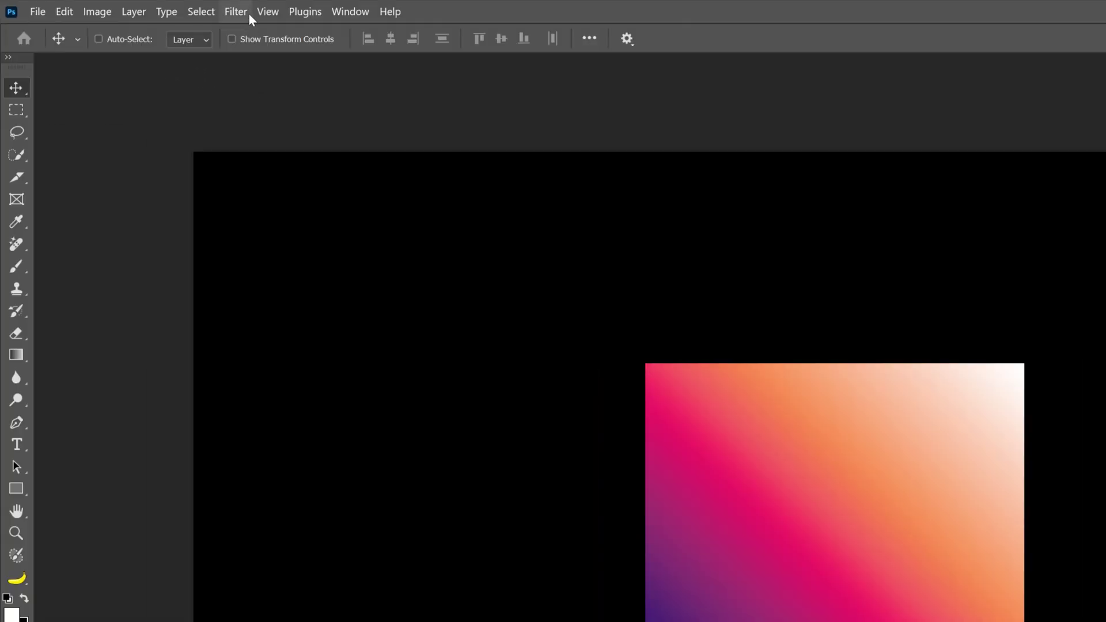
# - Convert Rectangle 1 to a smart object and apply a -45° Motion Blur
pyautogui.click(235, 12)
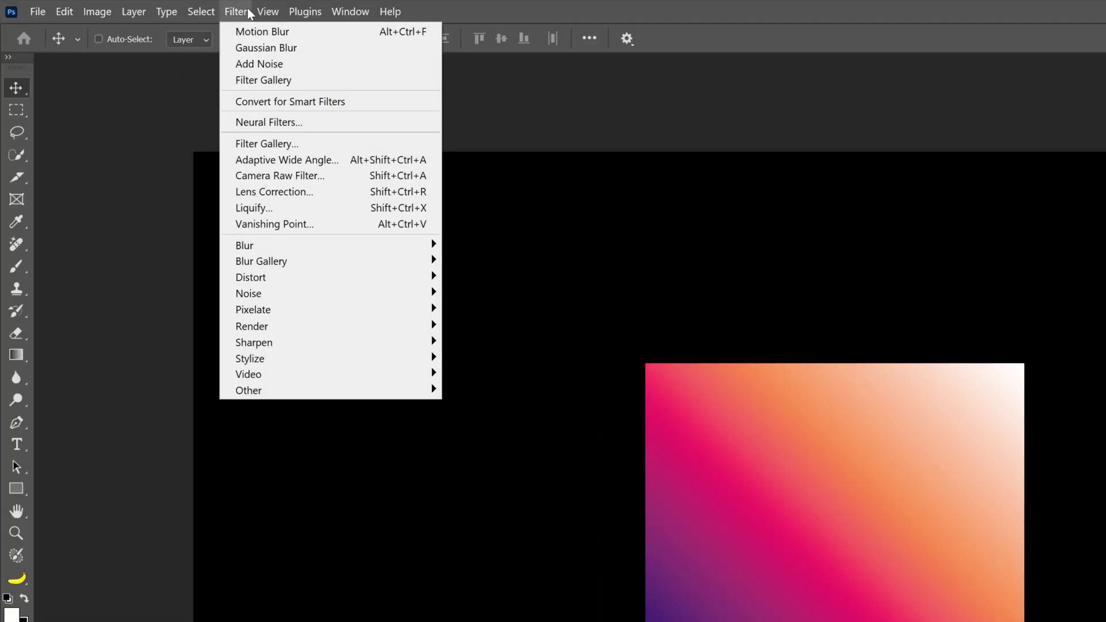
pyautogui.moveTo(317, 248)
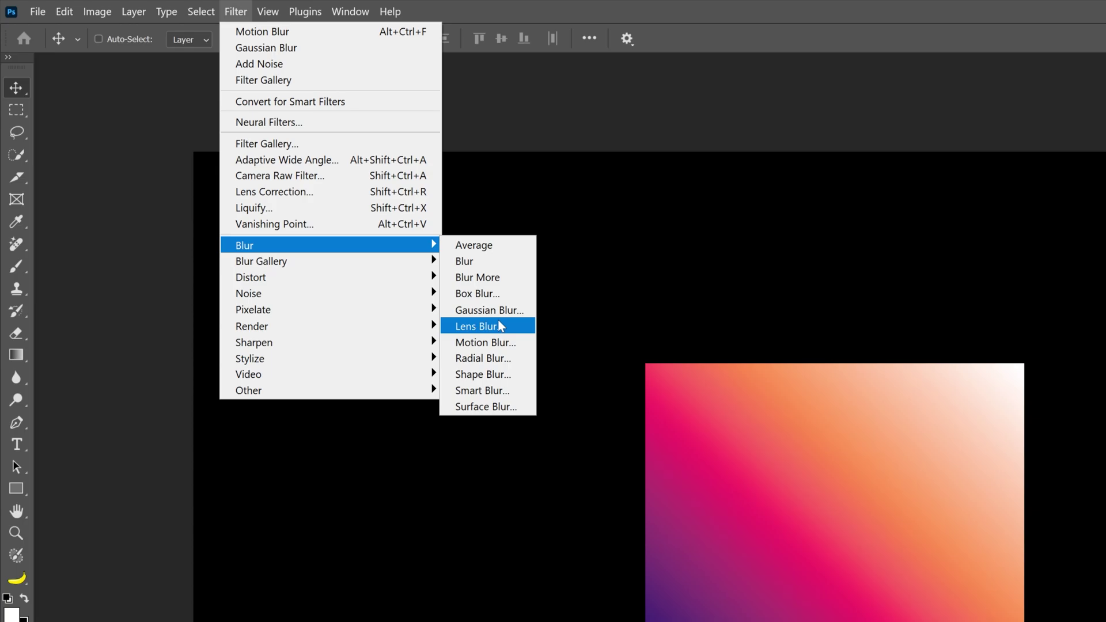
pyautogui.click(504, 348)
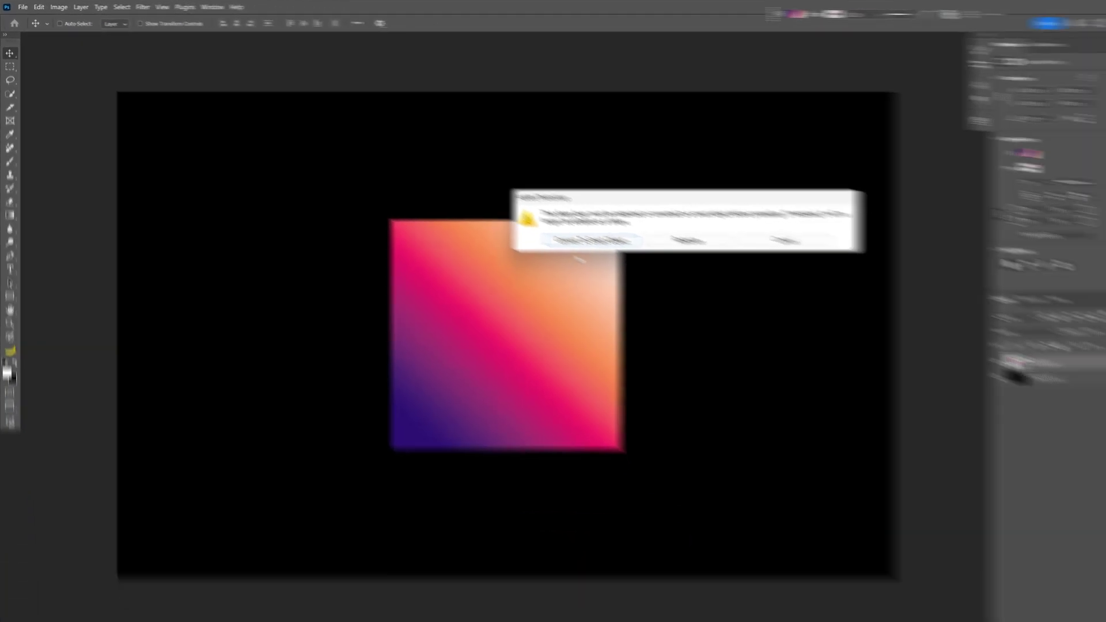
pyautogui.click(598, 238)
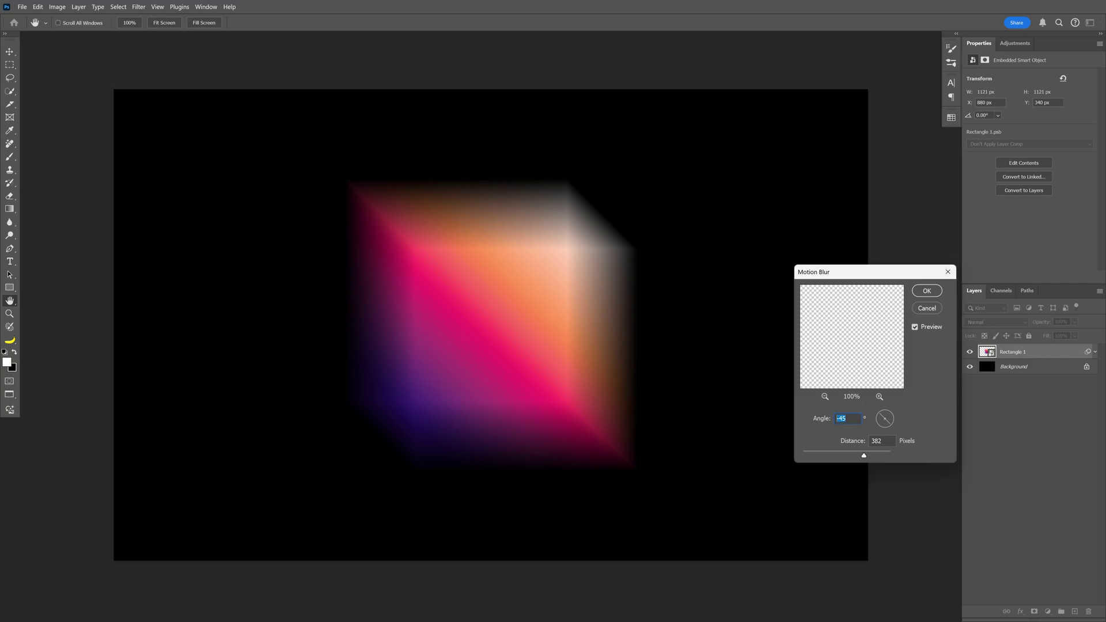
pyautogui.moveTo(863, 456); pyautogui.dragTo(864, 457)
pyautogui.click(927, 291)
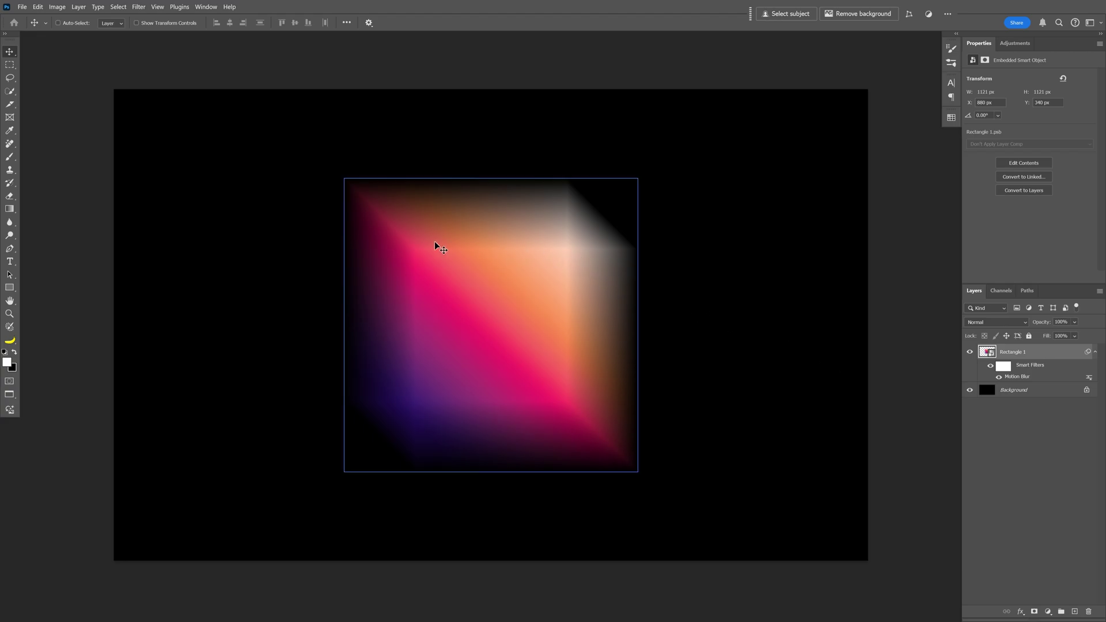
pyautogui.click(9, 287)
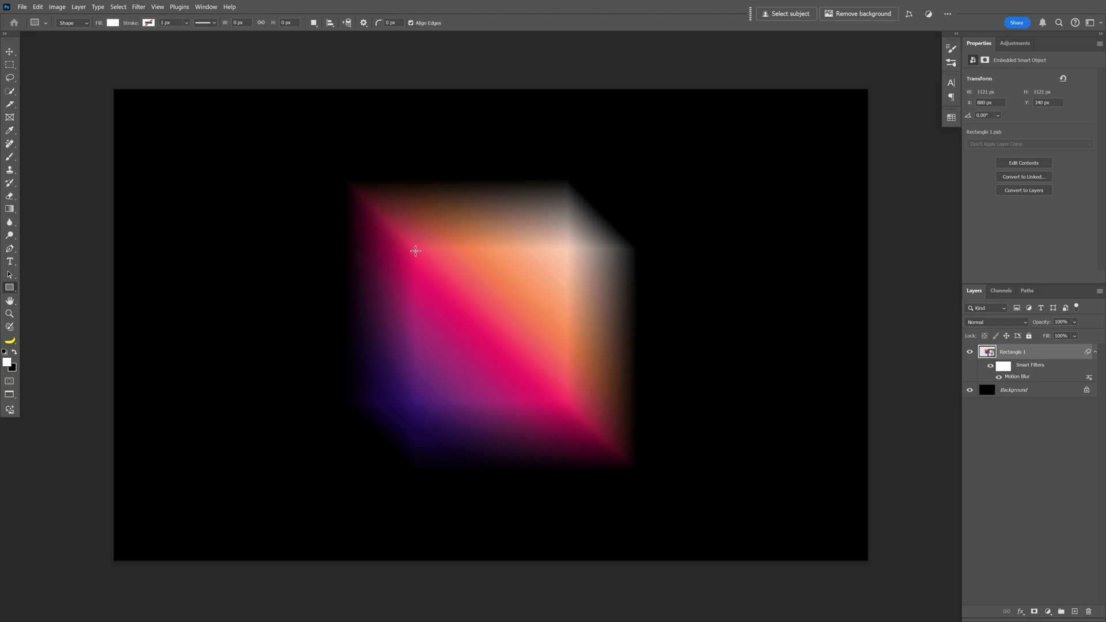
# - Draw a white square over the cube's front face and Gaussian-blur it as a smart object
pyautogui.moveTo(415, 250); pyautogui.dragTo(623, 401)
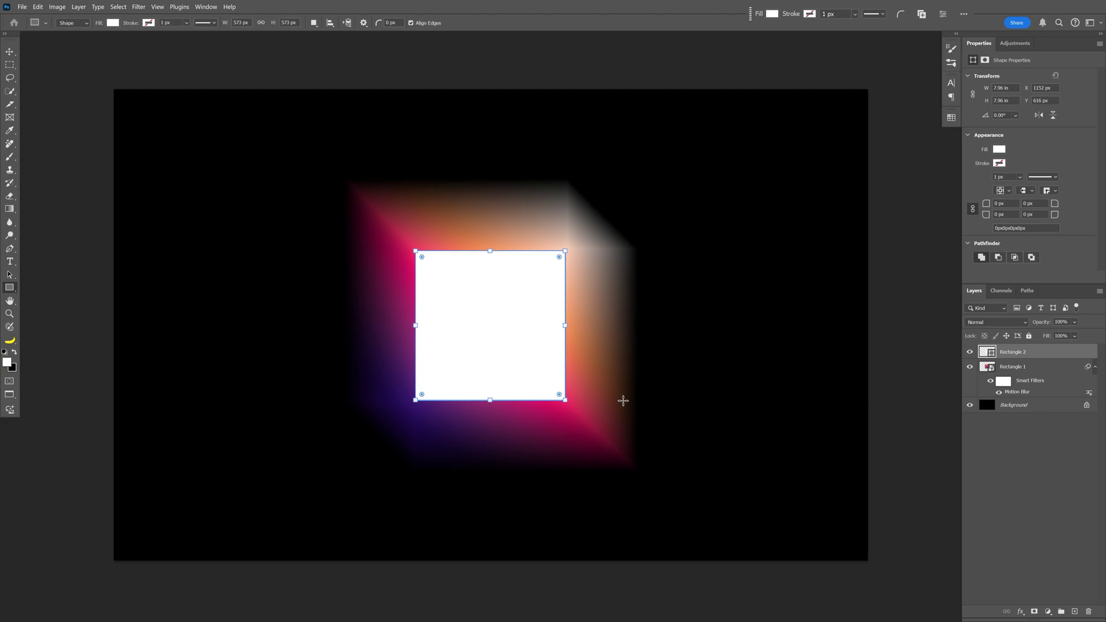
pyautogui.press('v')
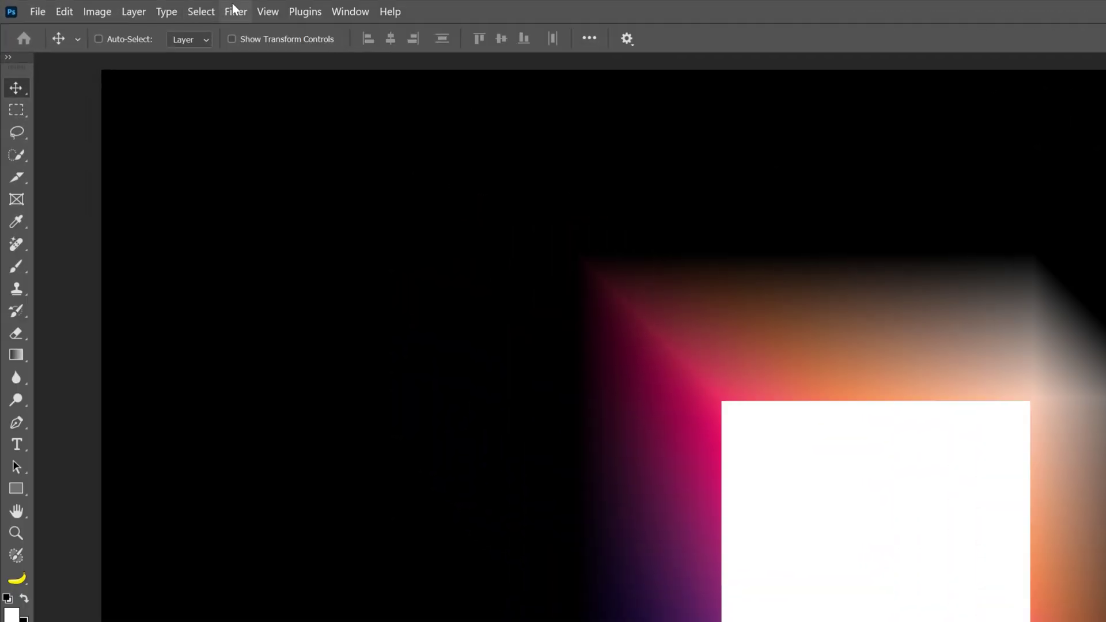
pyautogui.click(139, 7)
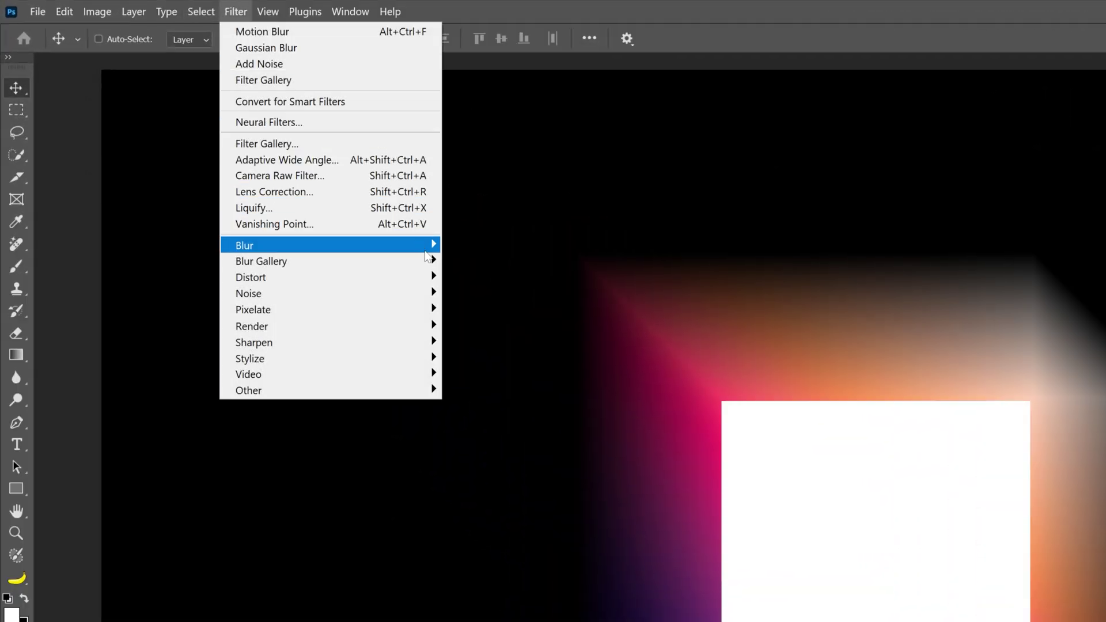
pyautogui.moveTo(427, 248)
pyautogui.click(510, 313)
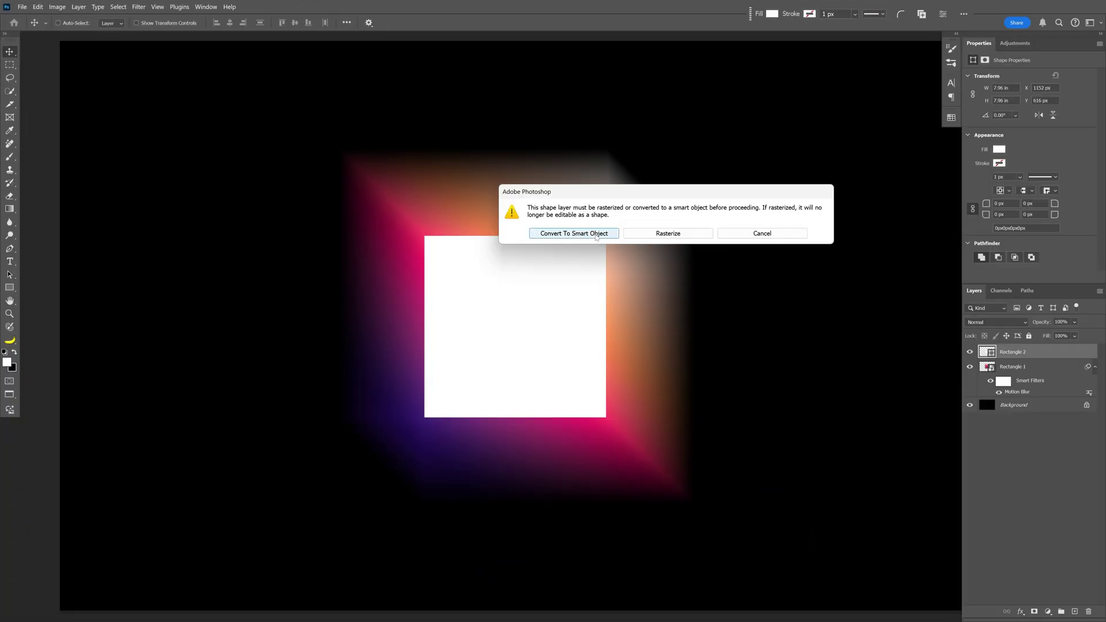
pyautogui.click(596, 234)
pyautogui.moveTo(677, 365); pyautogui.dragTo(664, 366)
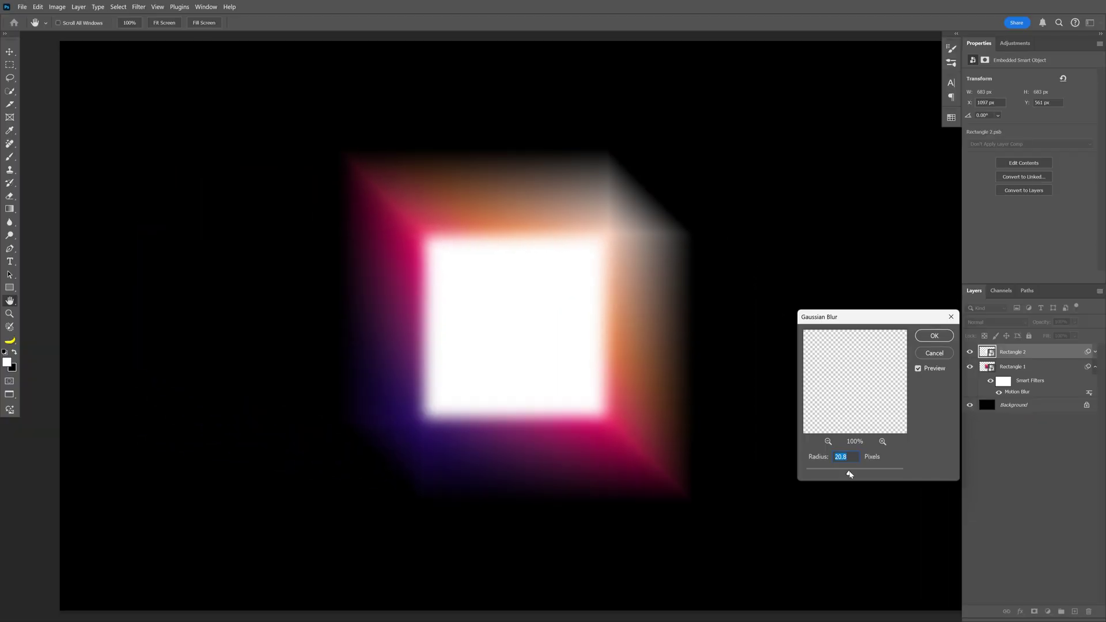
pyautogui.click(937, 341)
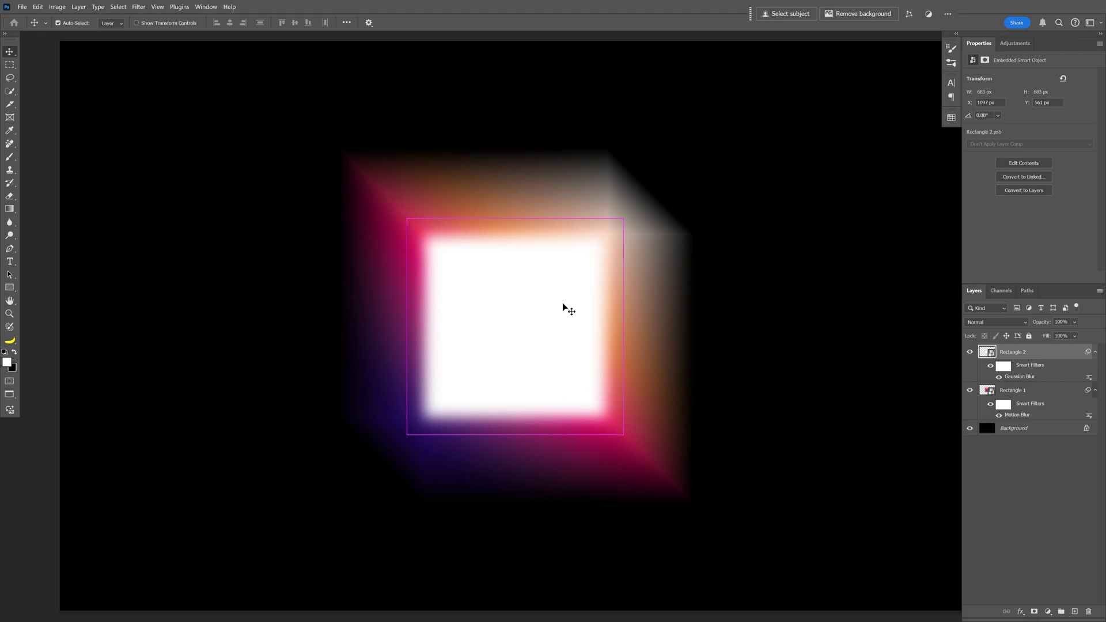
# - Enlarge the blurred white square slightly from its centre with Free Transform
pyautogui.hotkey('ctrl', 't')
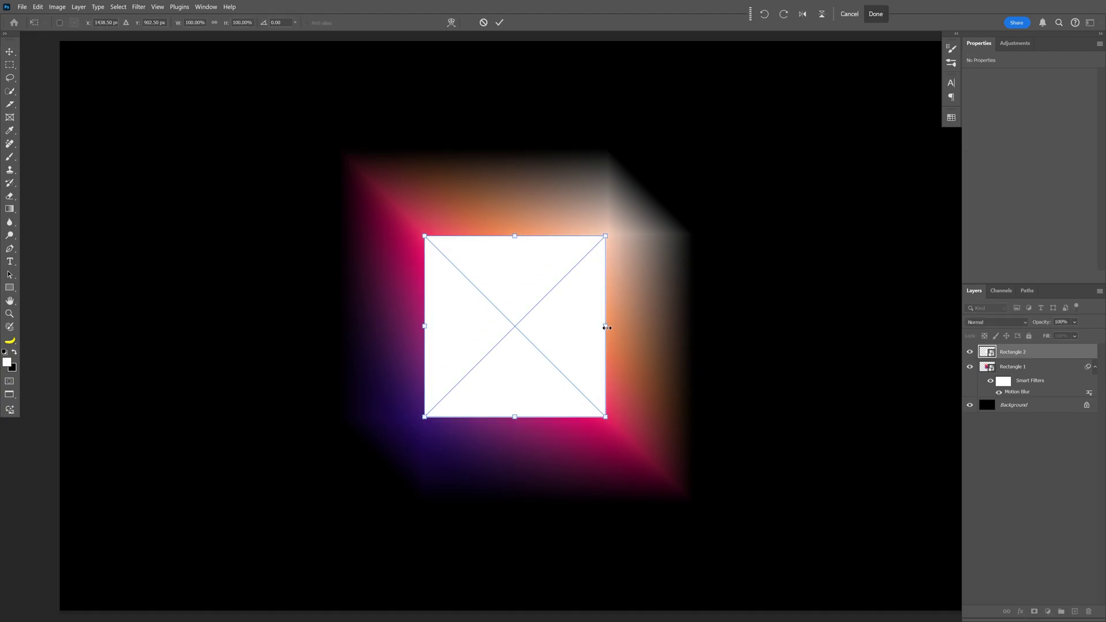
pyautogui.moveTo(607, 327); pyautogui.dragTo(616, 327)
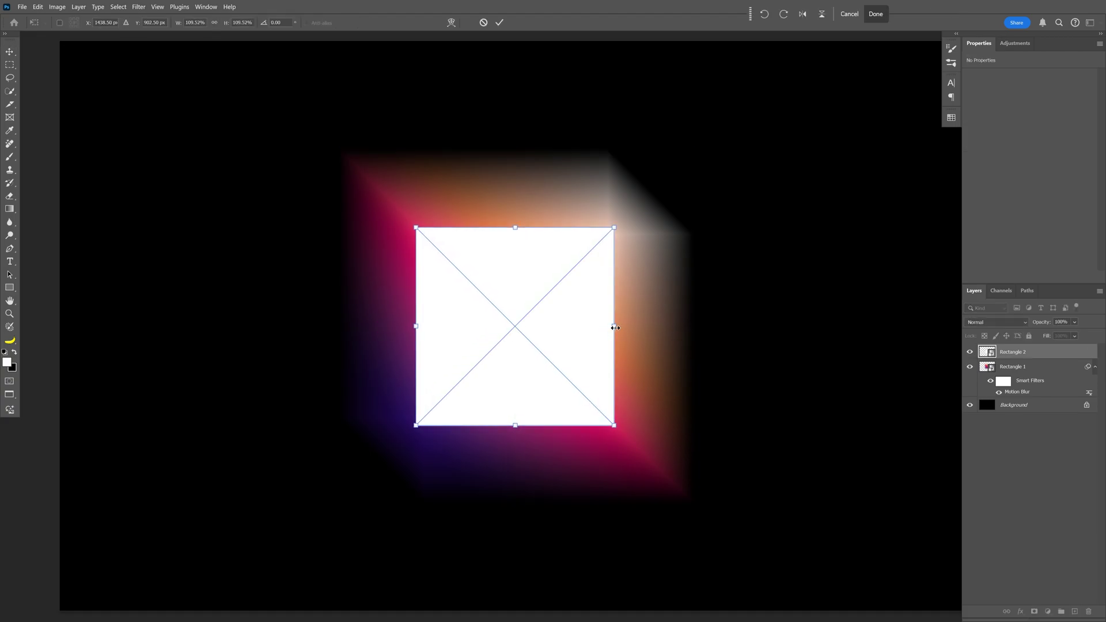
pyautogui.press('Return')
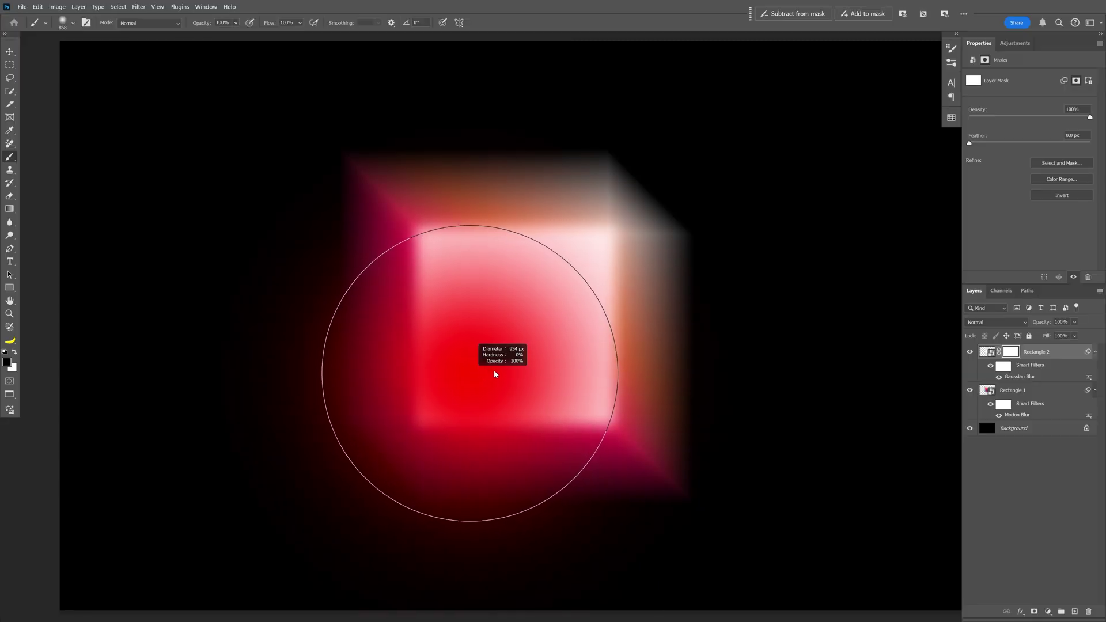
pyautogui.scroll(-1, 492, 370)
pyautogui.click(418, 370)
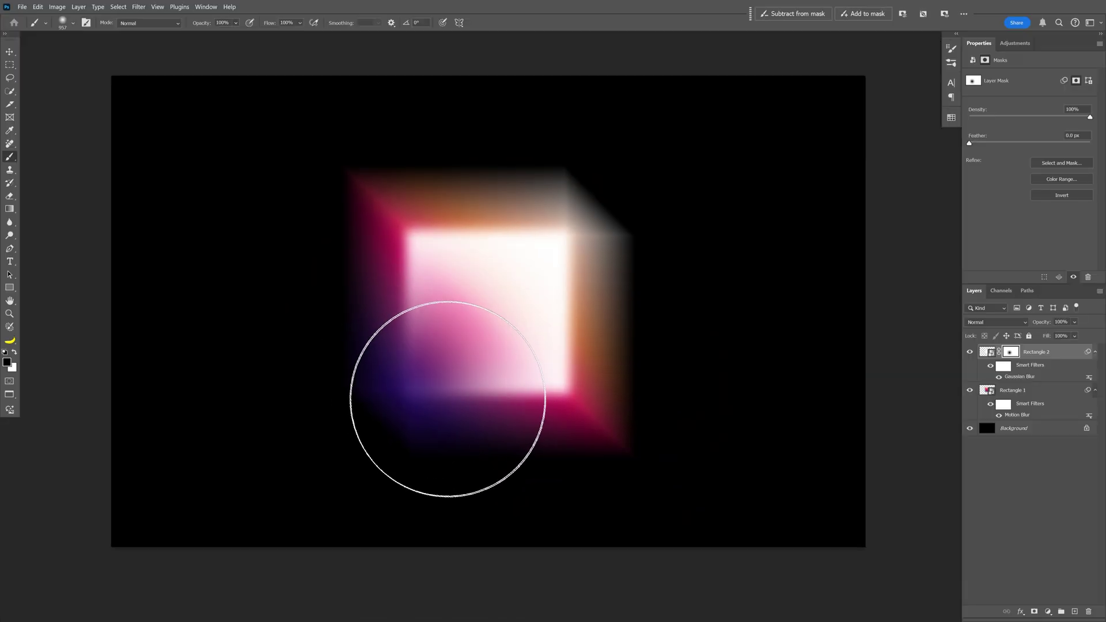
# - Mask out the white square's lower part with a soft brush at 46% opacity
pyautogui.click(448, 401)
pyautogui.click(488, 427)
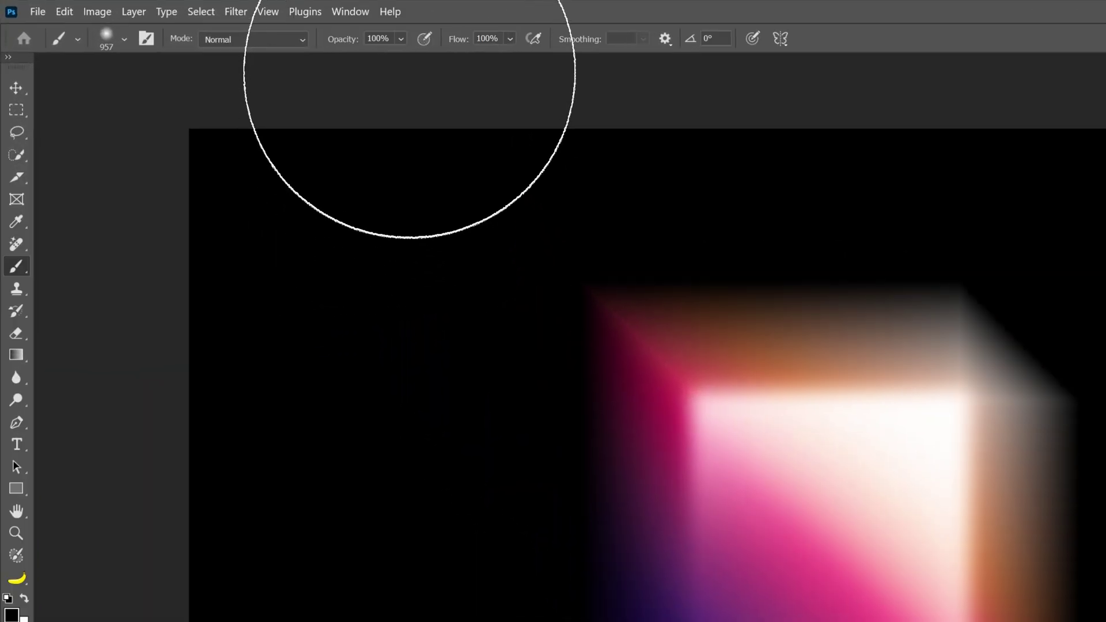
pyautogui.click(401, 38)
pyautogui.moveTo(401, 56); pyautogui.dragTo(398, 58)
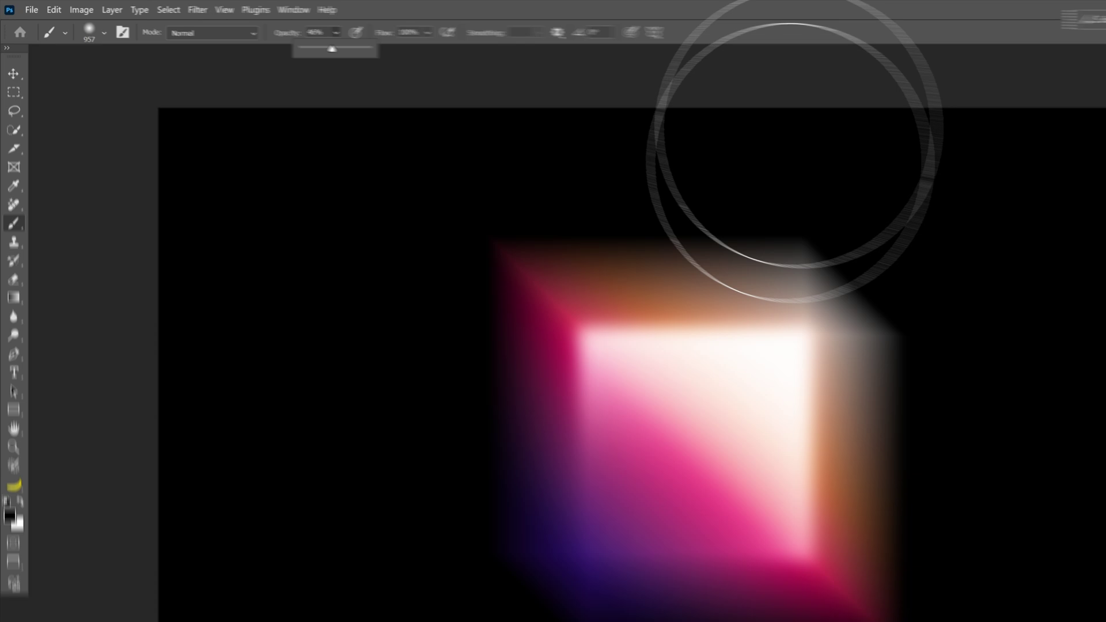
pyautogui.press('v')
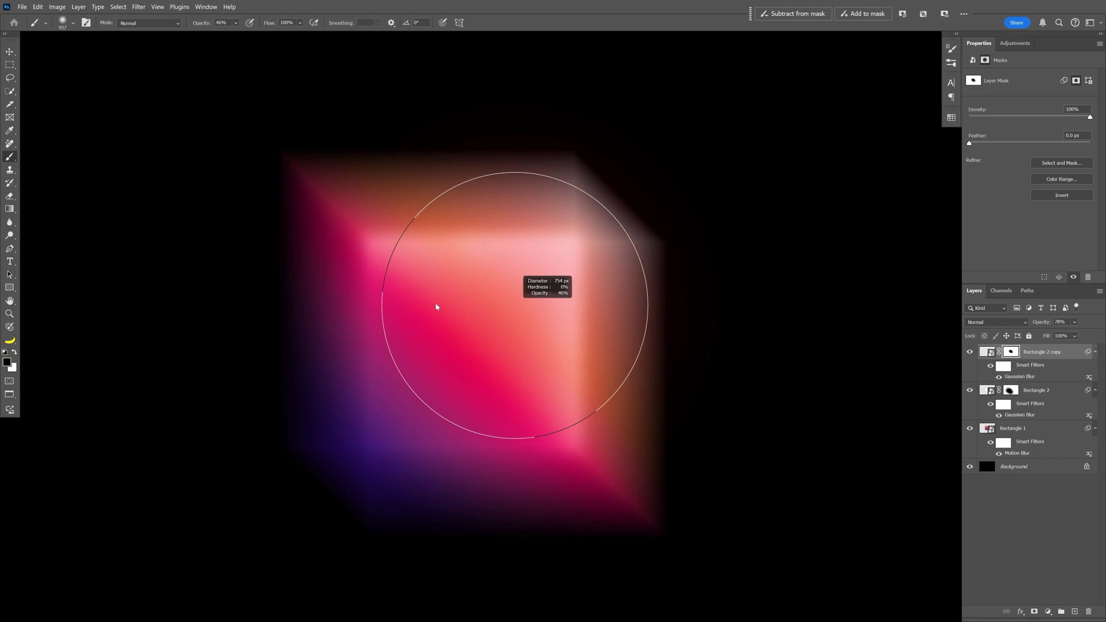
# - Resize the brush to 522 px and reopen Rectangle 2 copy's Gaussian Blur settings
pyautogui.moveTo(436, 307); pyautogui.dragTo(388, 304)
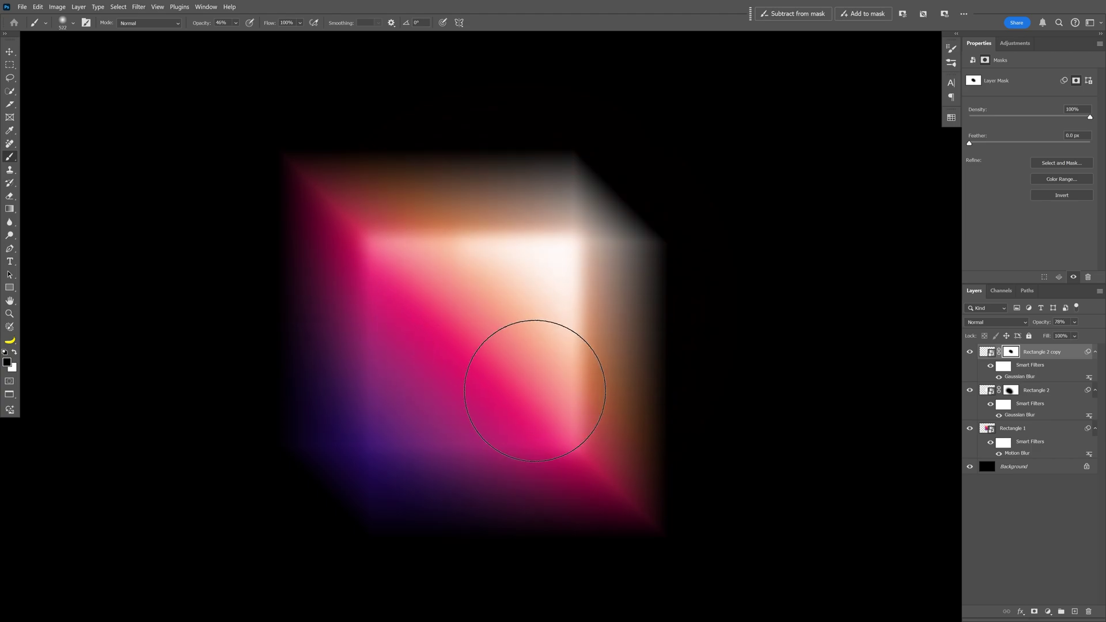
pyautogui.scroll(-3, 461, 358)
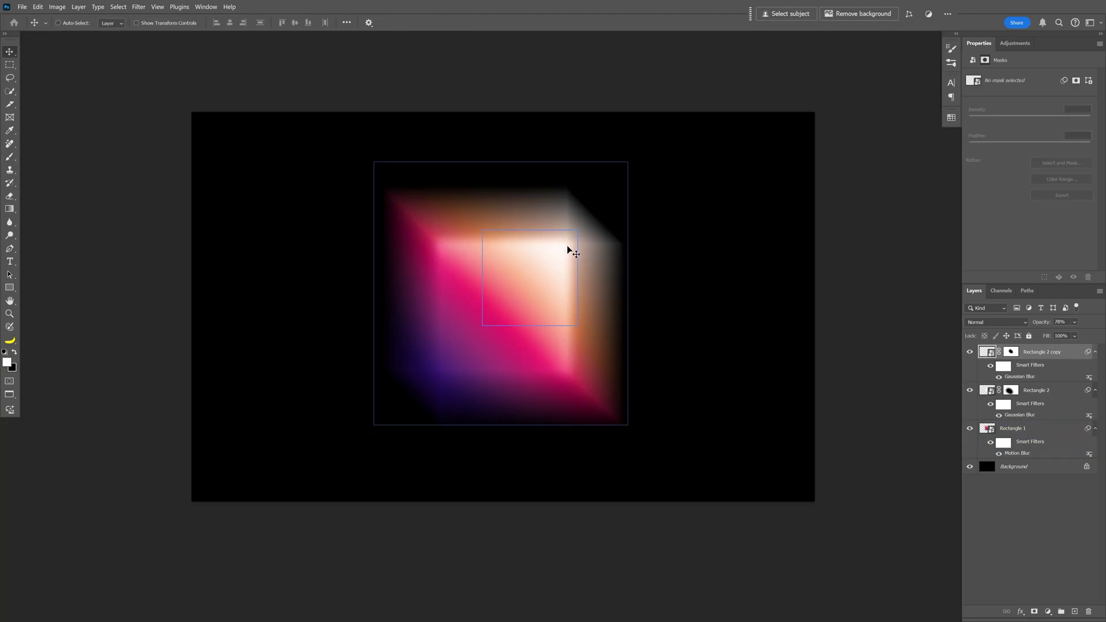
pyautogui.scroll(1, 568, 246)
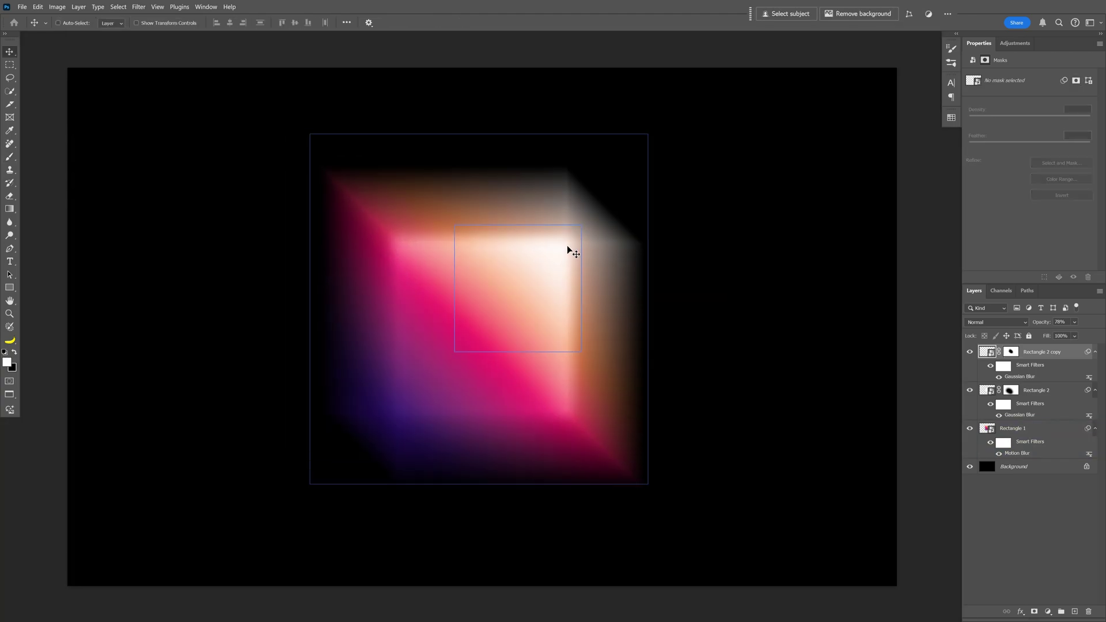
pyautogui.scroll(1, 568, 245)
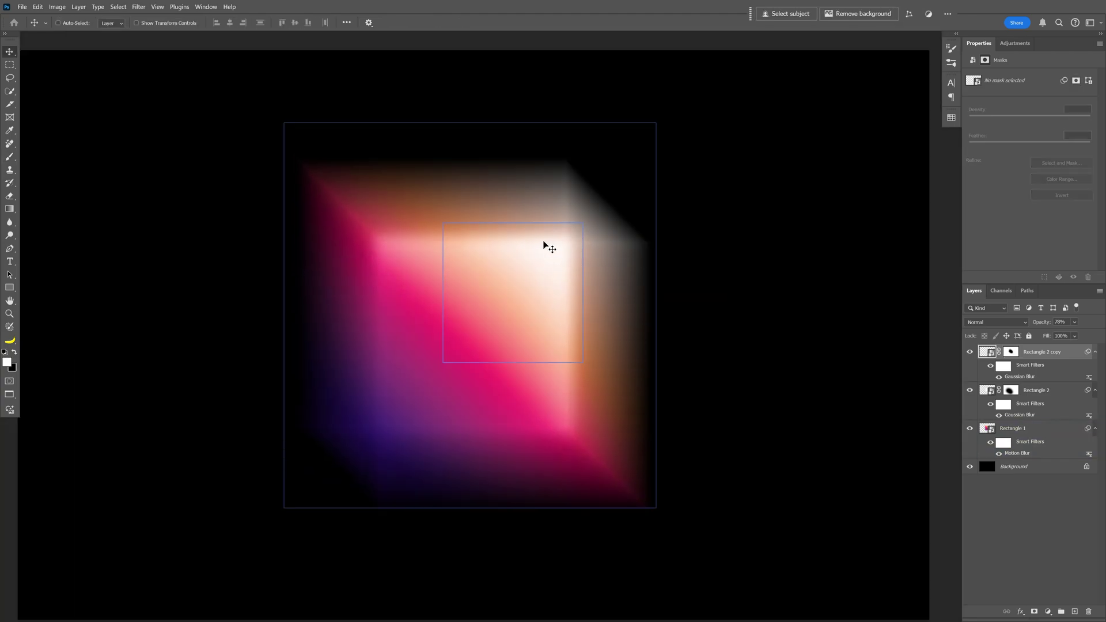
pyautogui.doubleClick(1020, 377)
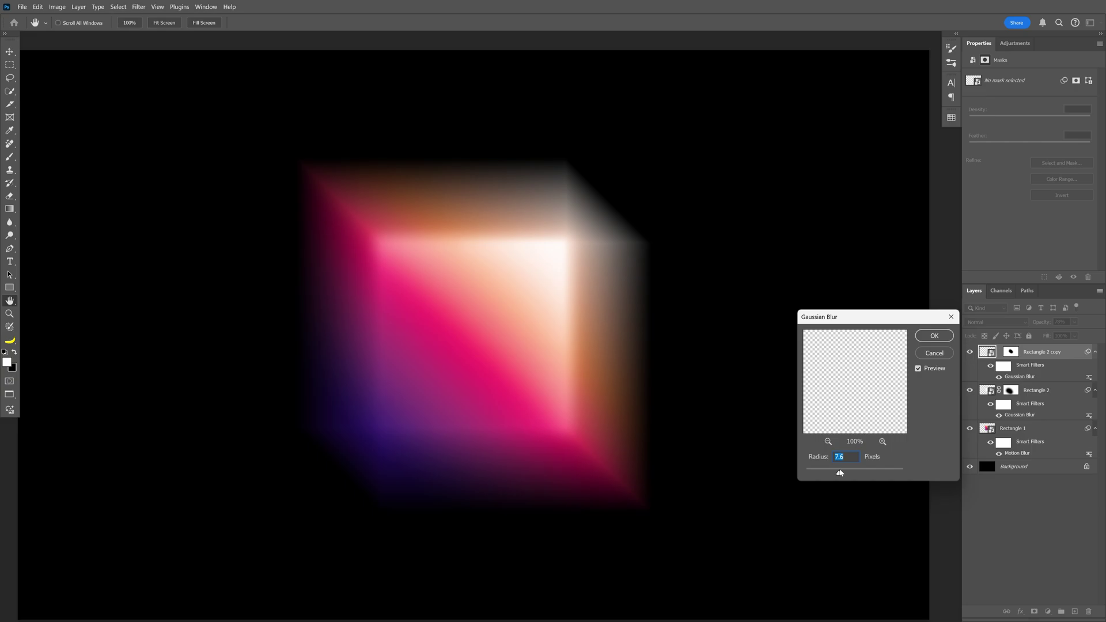
# - Confirm the 7.6 px blur radius, then apply Add Noise to the Overlay Nouse layer
pyautogui.click(932, 337)
pyautogui.scroll(-1, 719, 291)
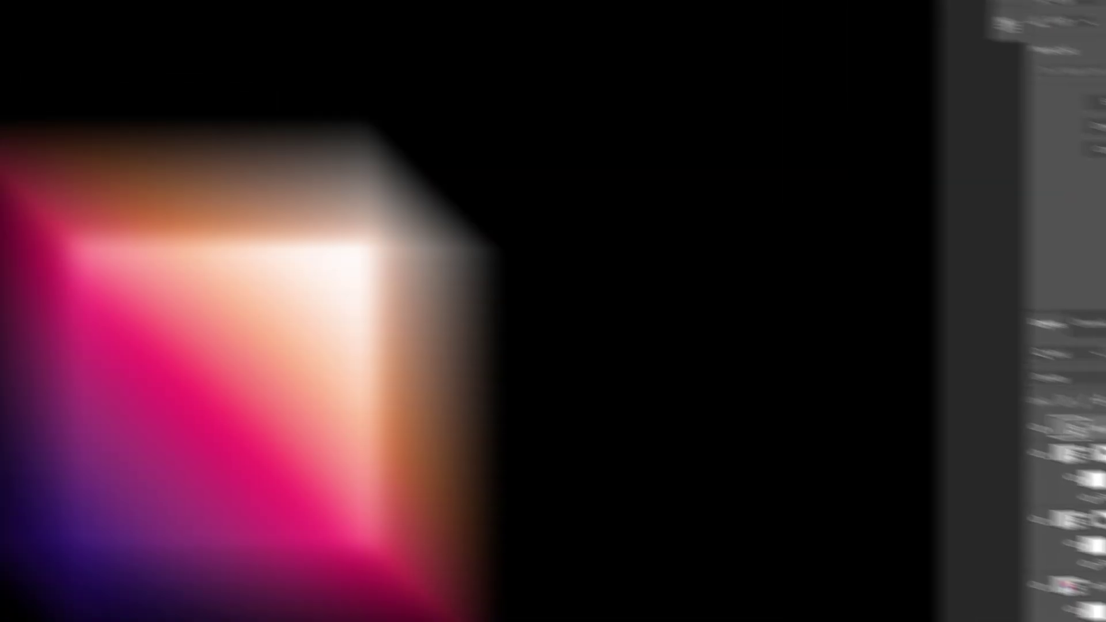
pyautogui.click(236, 12)
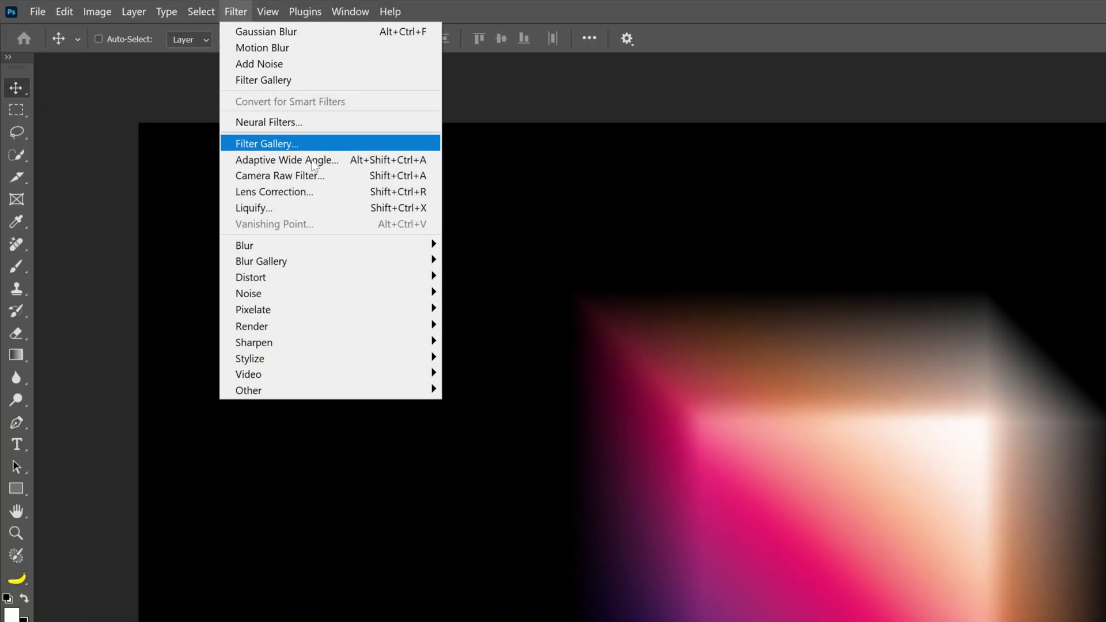
pyautogui.moveTo(301, 293)
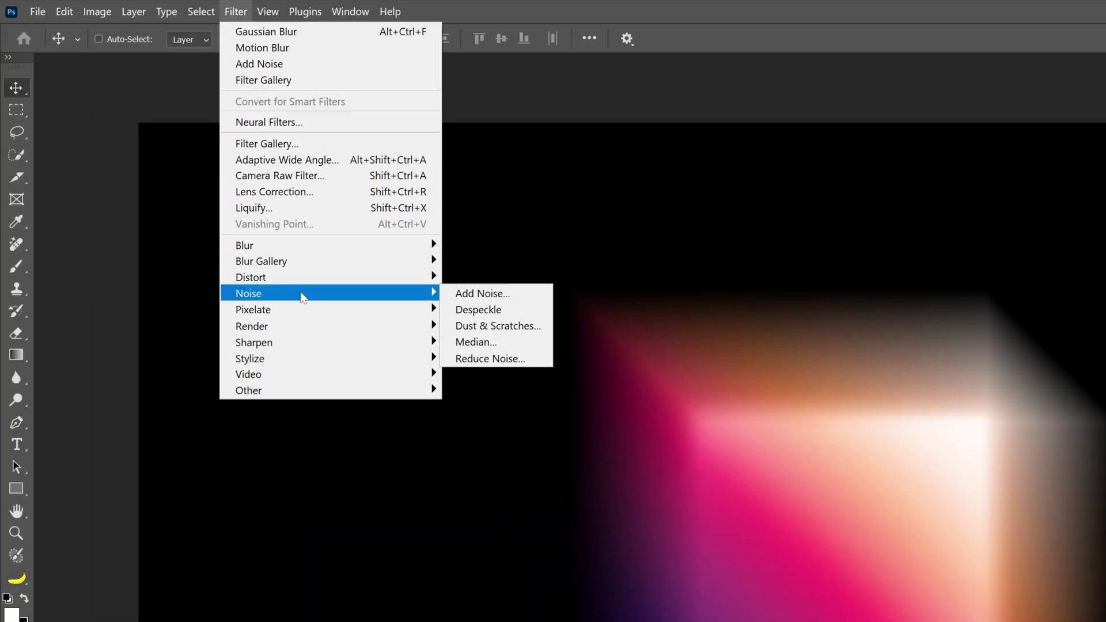
pyautogui.click(483, 294)
pyautogui.moveTo(556, 479); pyautogui.dragTo(555, 475)
# - Confirm the noise and add a Hue/Saturation adjustment layer with Saturation +8
pyautogui.click(759, 238)
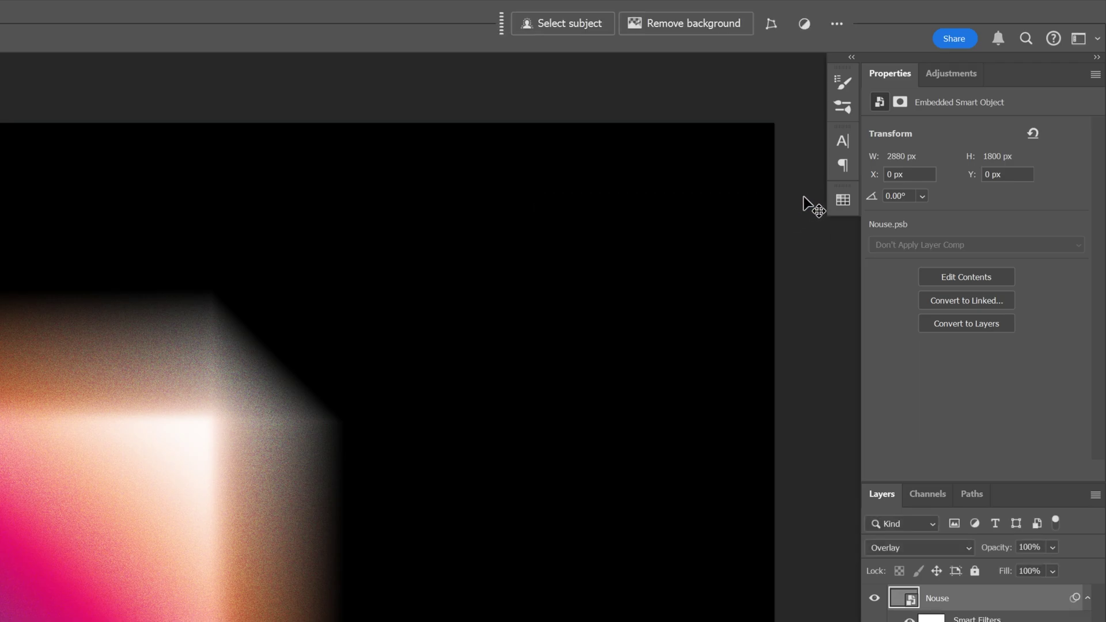
pyautogui.click(960, 72)
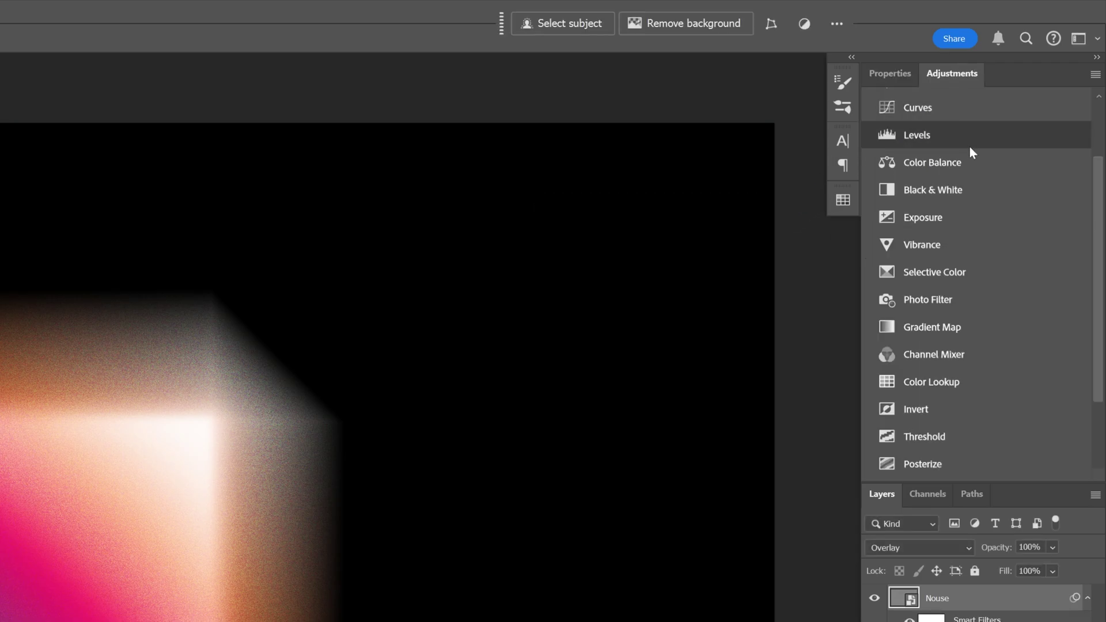
pyautogui.scroll(2, 971, 153)
pyautogui.click(946, 147)
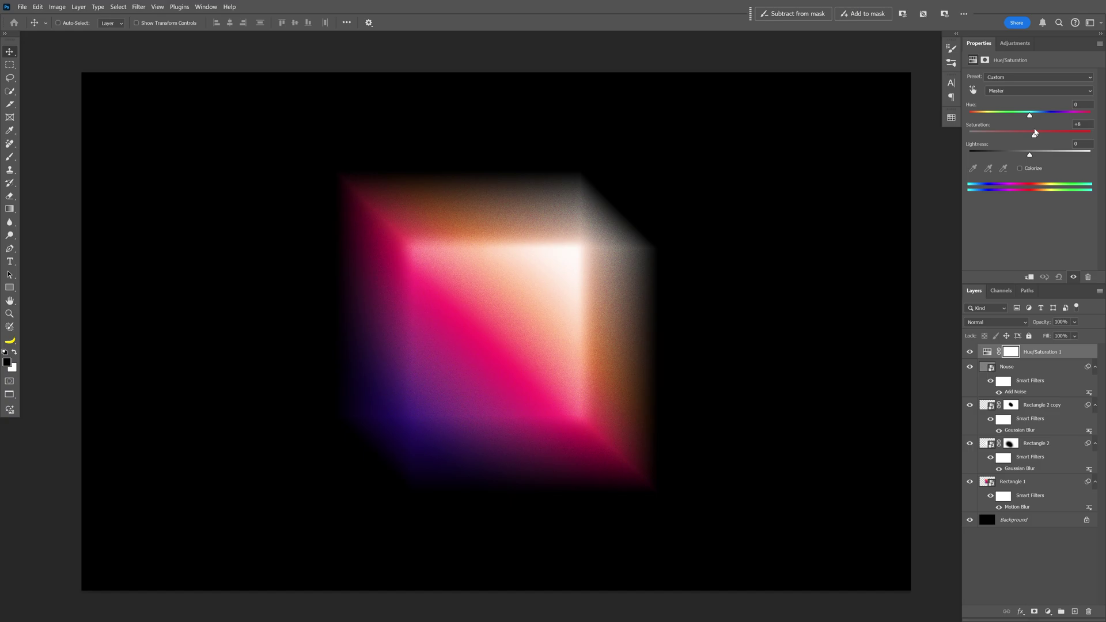
pyautogui.keyDown('ctrl'); pyautogui.click(714, 261); pyautogui.keyUp('ctrl')
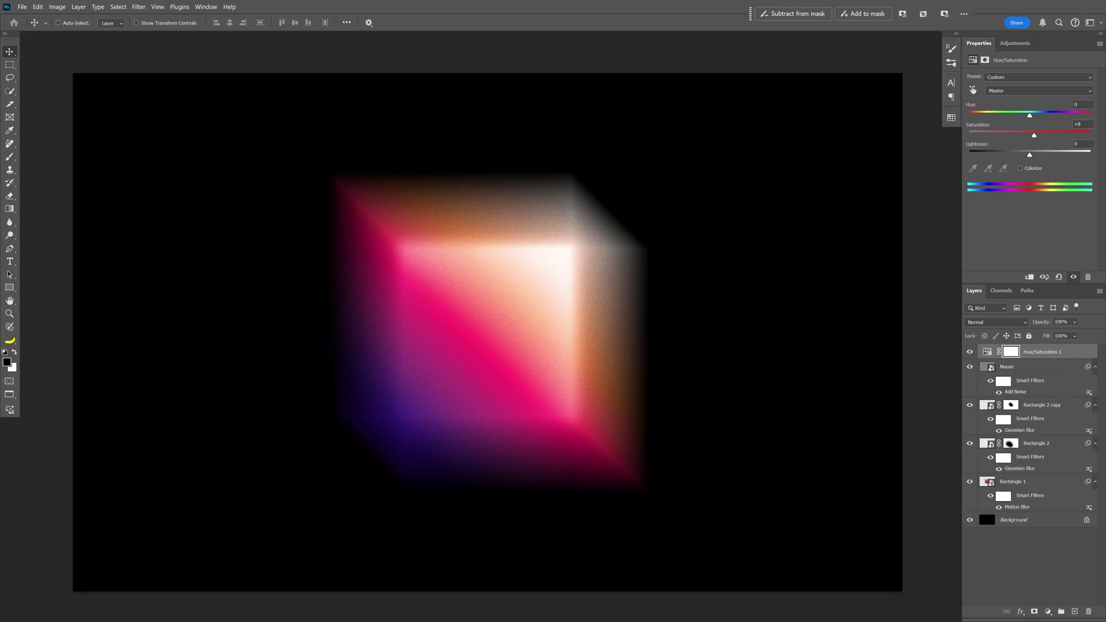